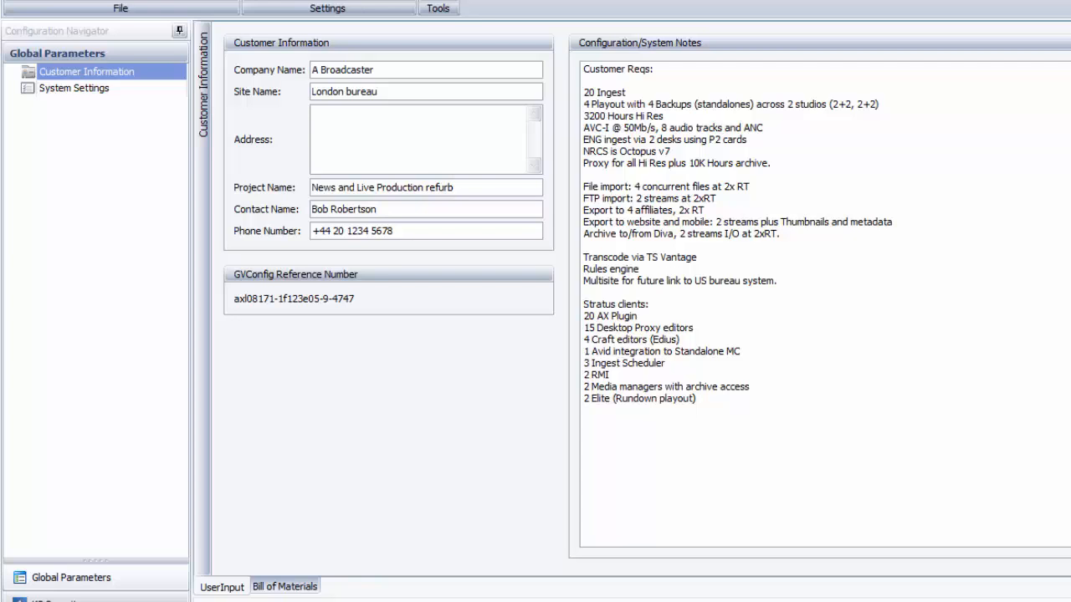
Step: In the system settings, choose XDCAM-HD422 (50Mb/s) as the HD video bit rate and MPEG:D10 (50Mb/s) as the SD video bit rate
left_click(58, 91)
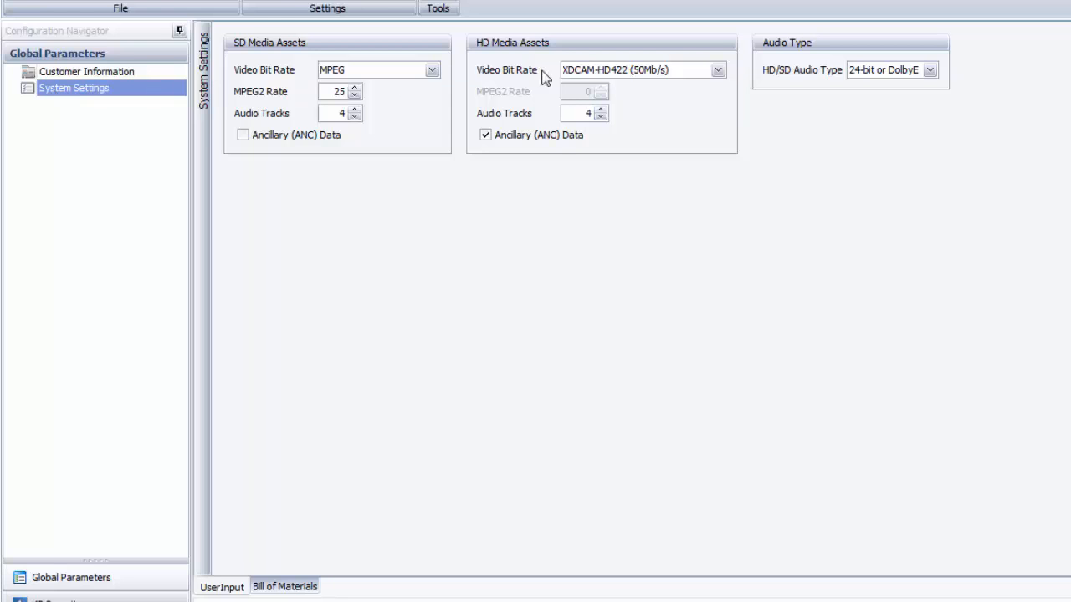
left_click(646, 72)
left_click(647, 182)
left_click(393, 74)
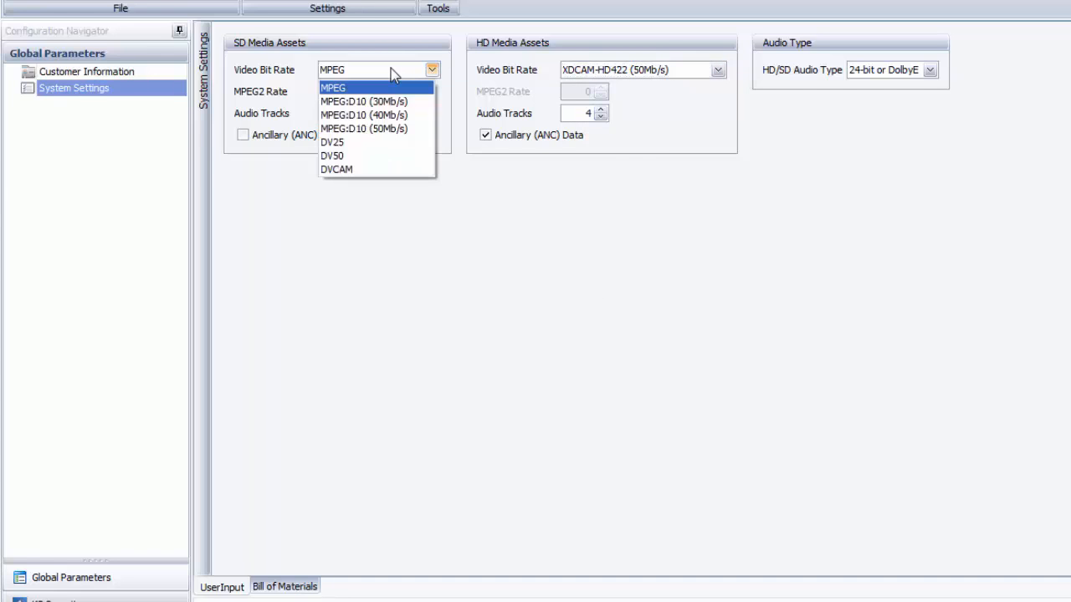
left_click(390, 130)
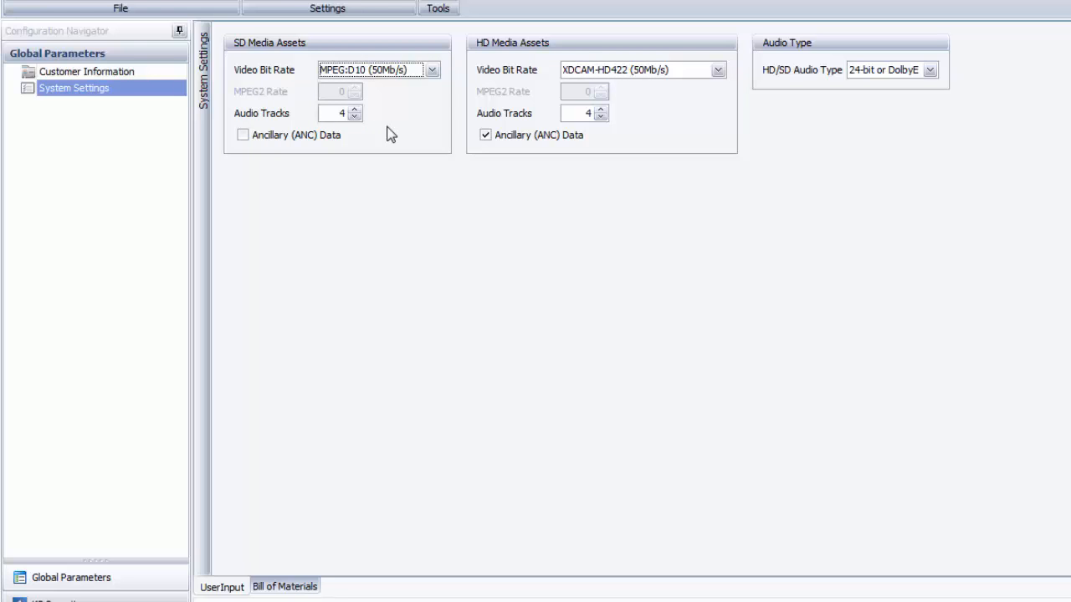
Step: Set the HD media audio tracks to 8, with 24-bit or DolbyE as the audio type and ancillary data enabled
left_click(601, 110)
left_click(601, 109)
left_click(601, 109)
left_click(600, 110)
left_click(878, 72)
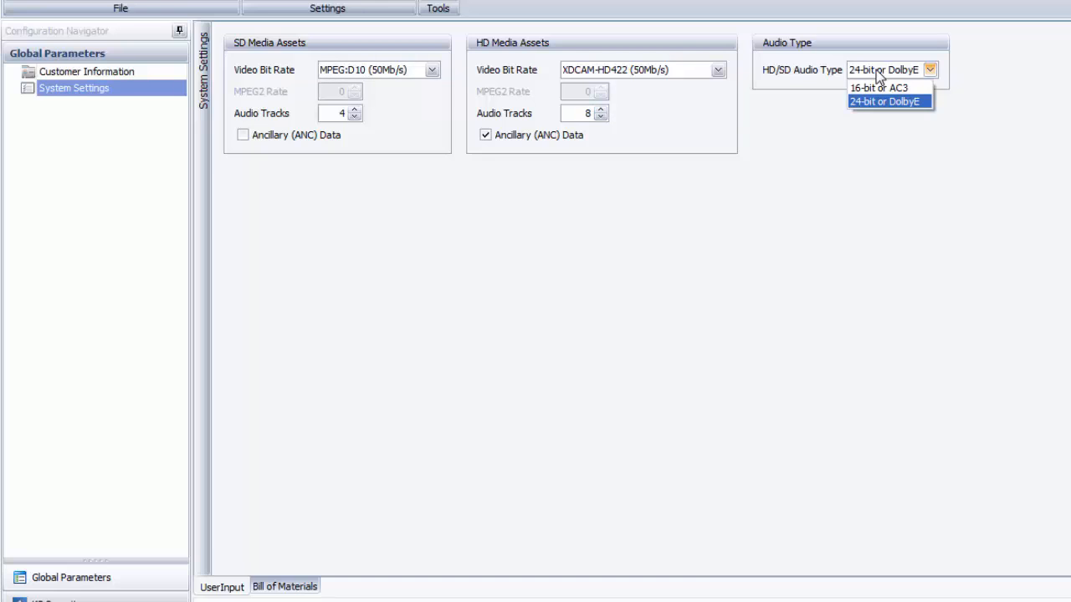
left_click(486, 137)
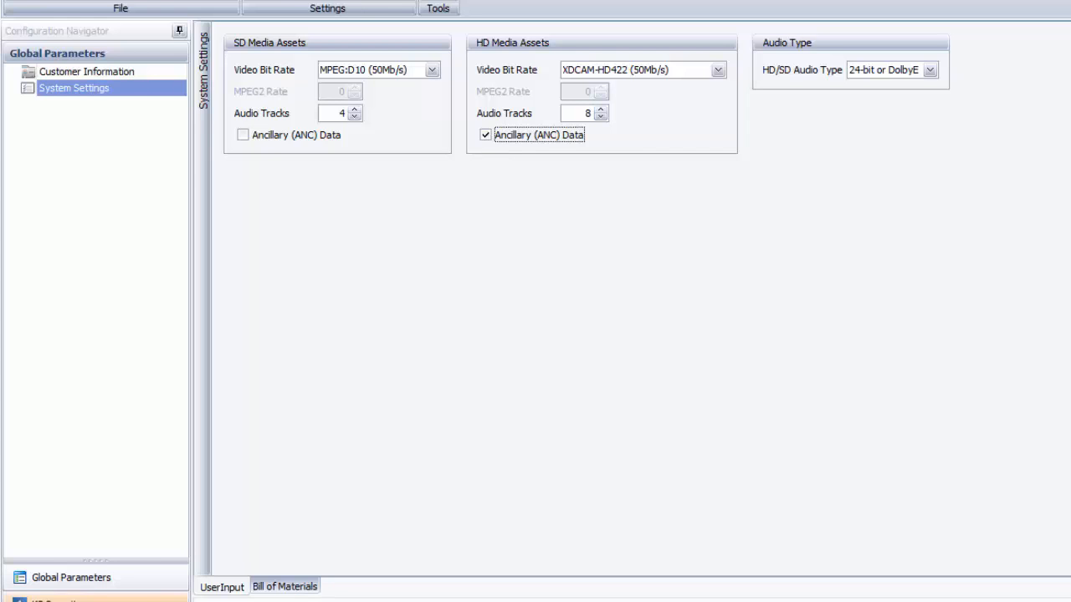
Step: Go to the K2 Summit configuration and enable Megabits per second (Mb/s) as the default FTP input units in the application settings
left_click(59, 600)
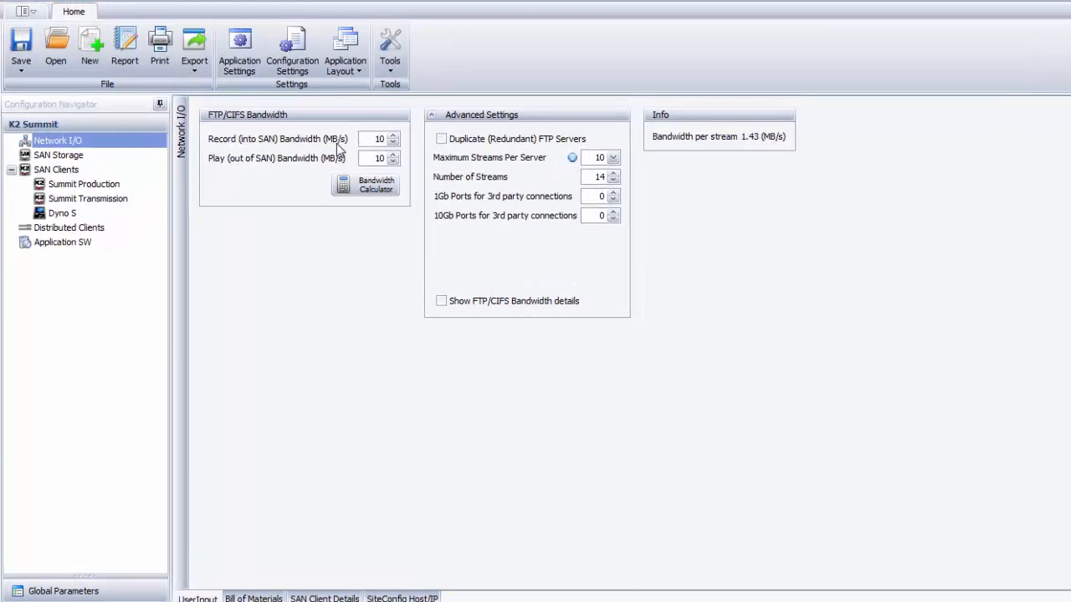
left_click(251, 52)
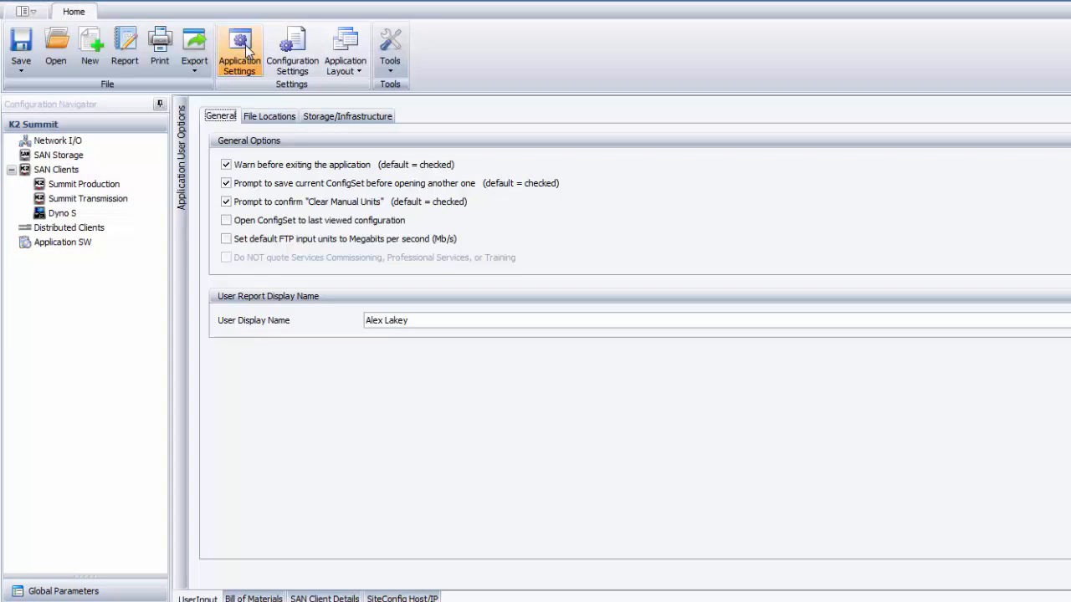
left_click(274, 240)
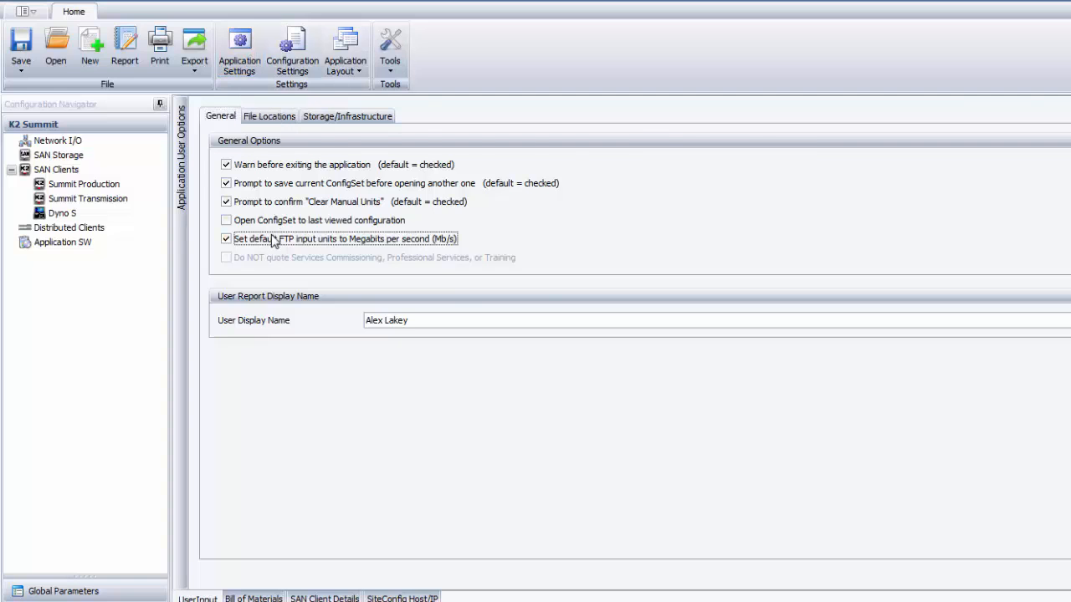
Step: Enable Mbits/sec as the default FTP units in the configuration-specific settings and return to the Network I/O page
left_click(285, 61)
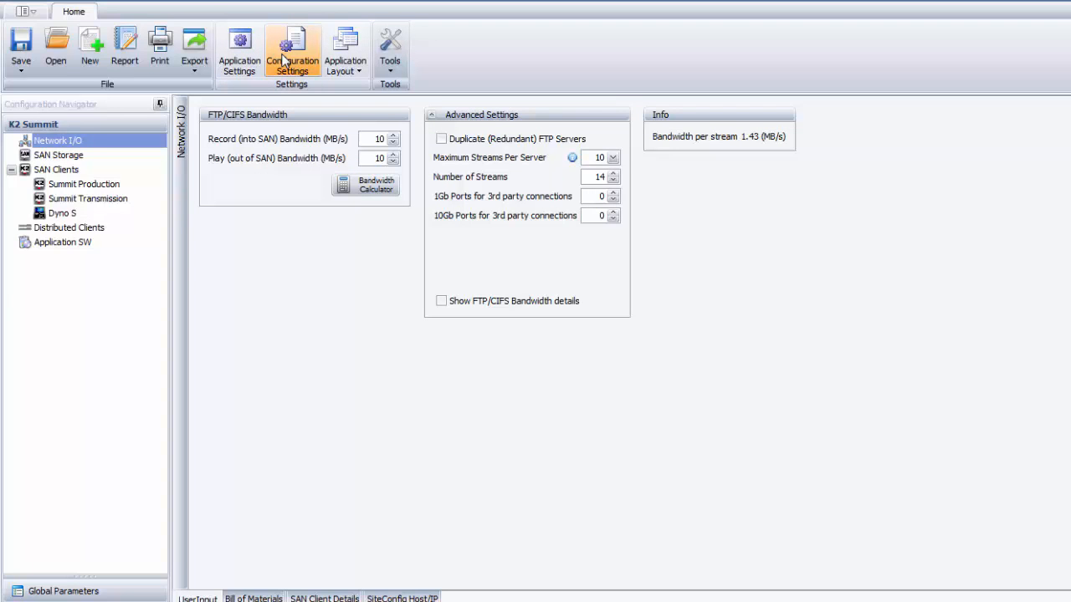
left_click(285, 60)
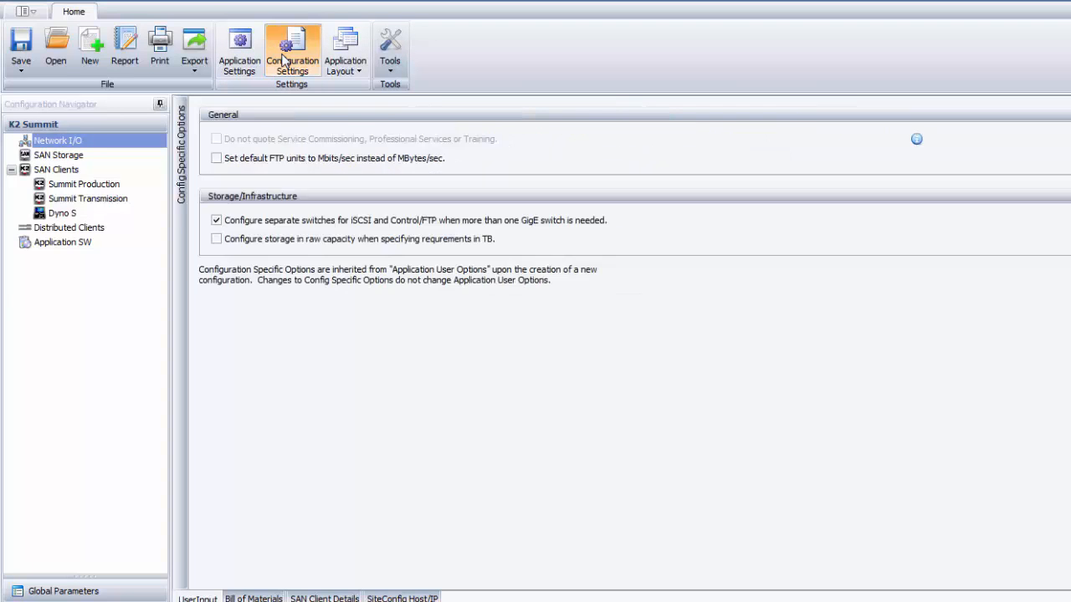
left_click(289, 160)
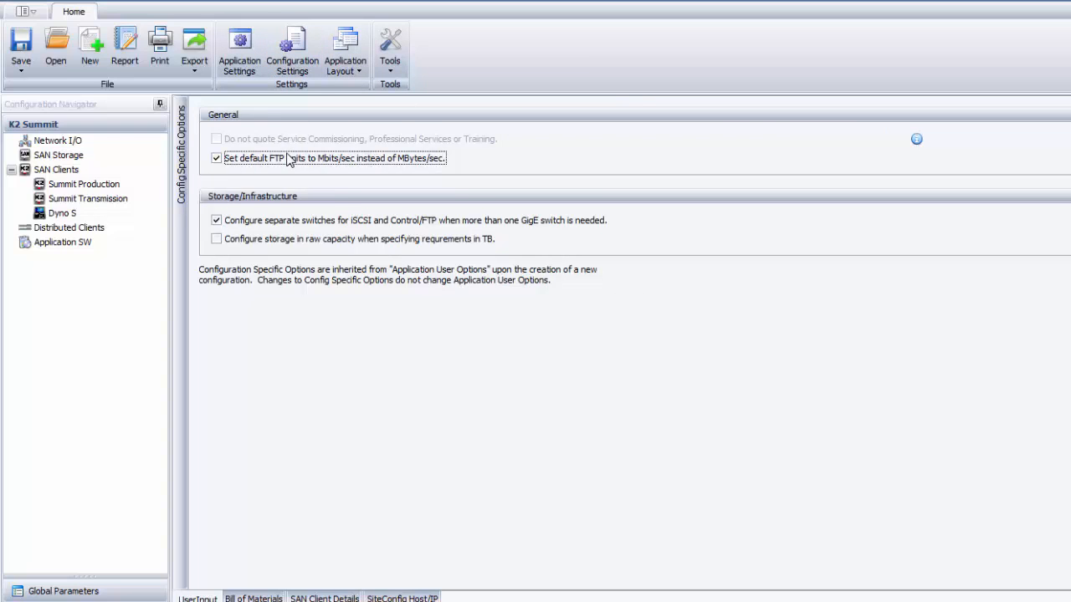
left_click(59, 141)
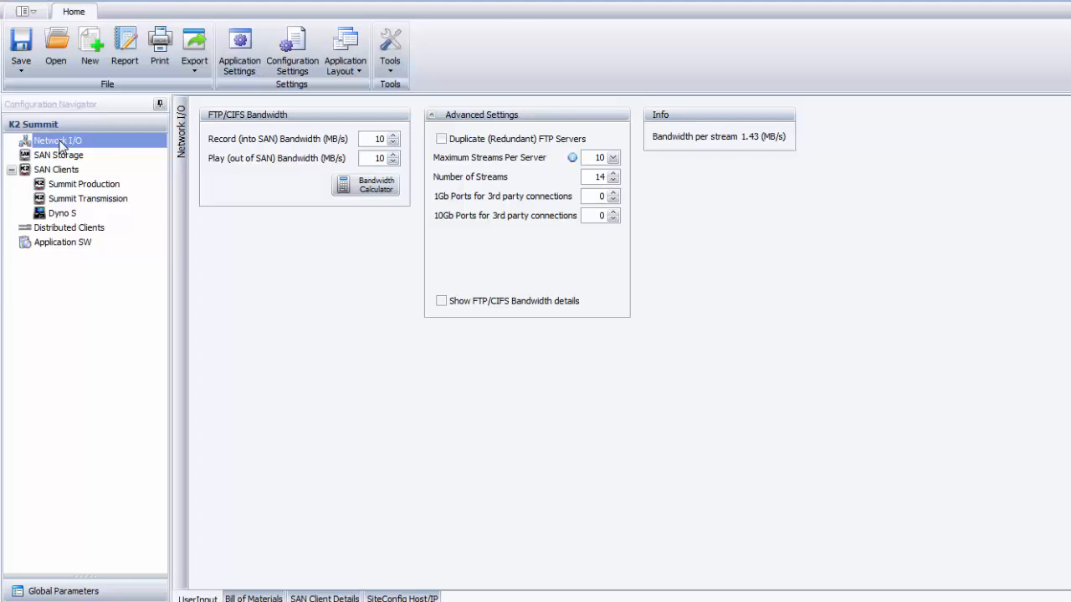
Step: In the SAN storage settings, switch the capacity entry to TB and set the storage type to Online
left_click(63, 156)
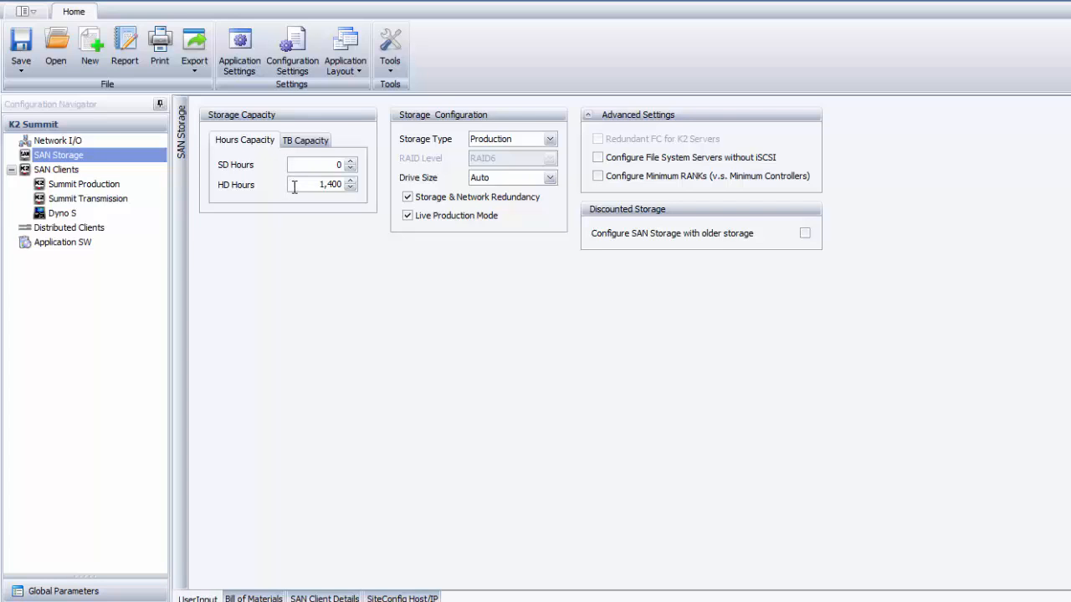
left_click(315, 144)
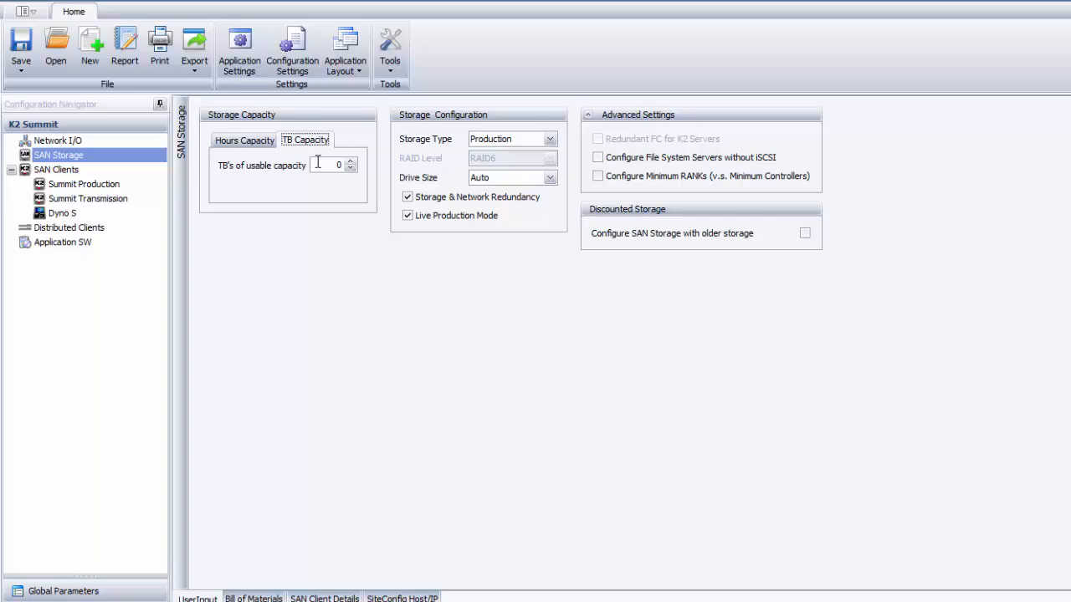
left_click(500, 141)
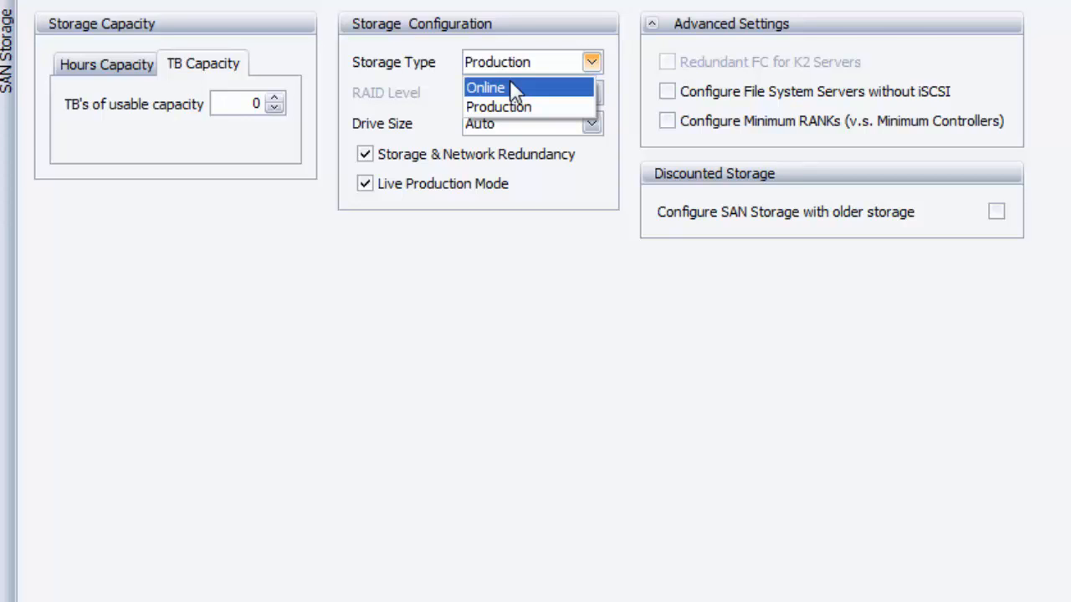
left_click(515, 107)
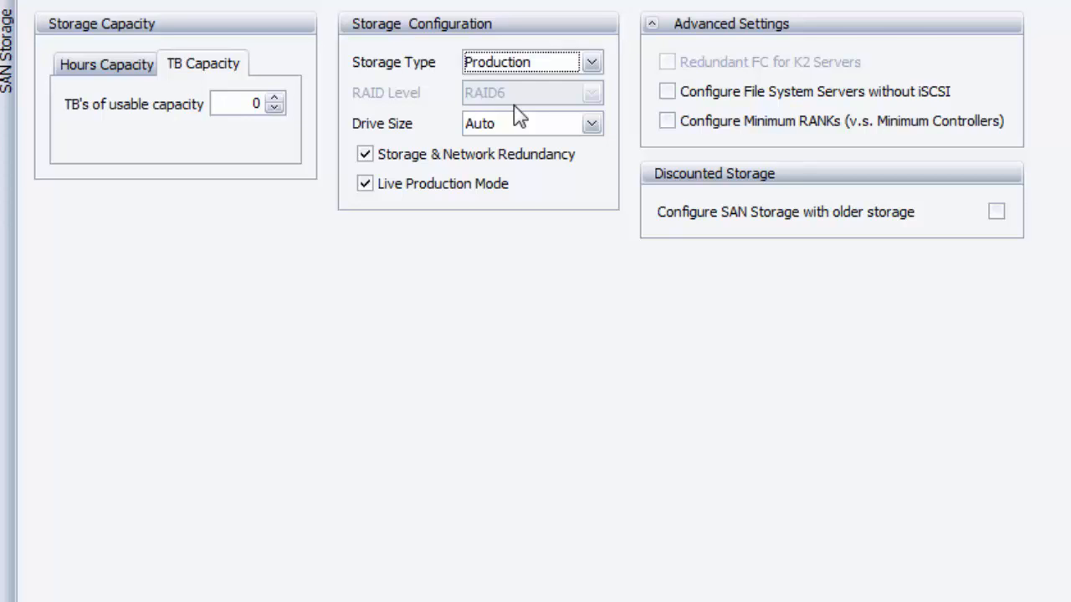
left_click(502, 62)
left_click(497, 87)
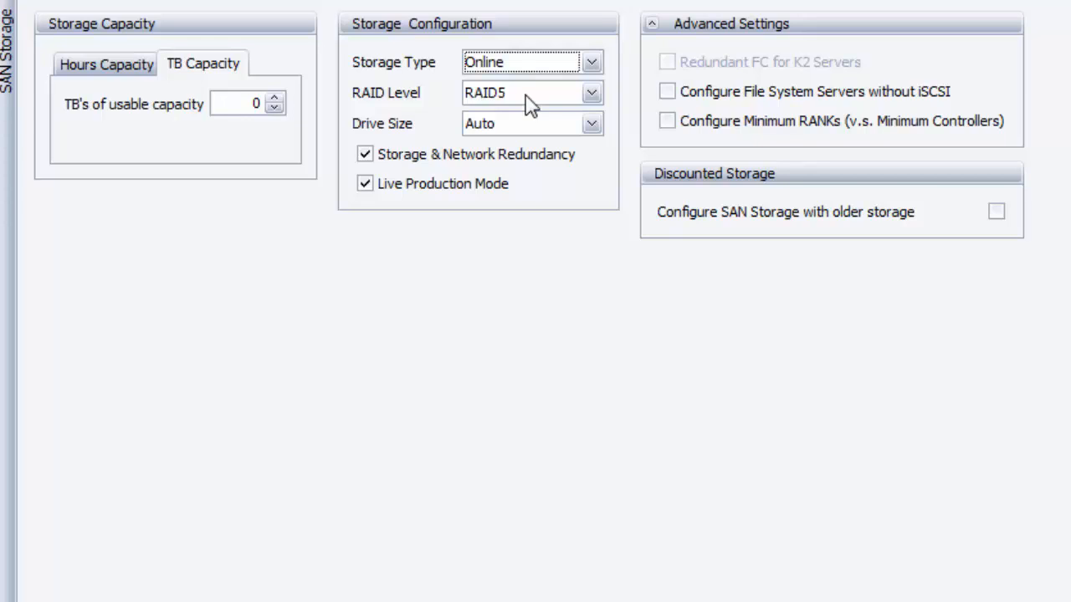
Step: Set the SAN storage to RAID6 with a 900GB drive size and display its bandwidth summary
left_click(529, 94)
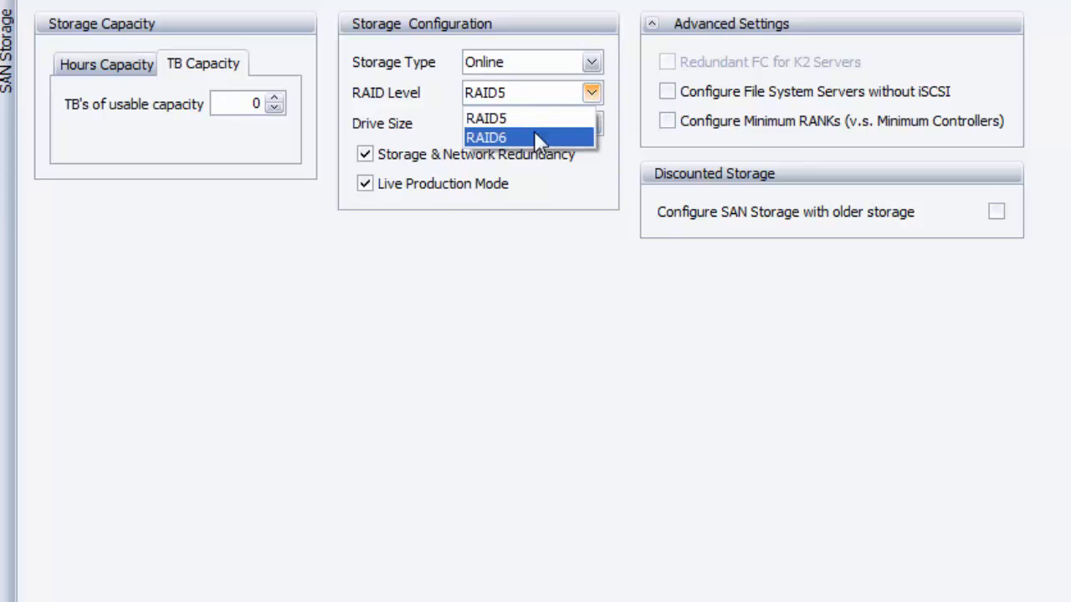
left_click(536, 136)
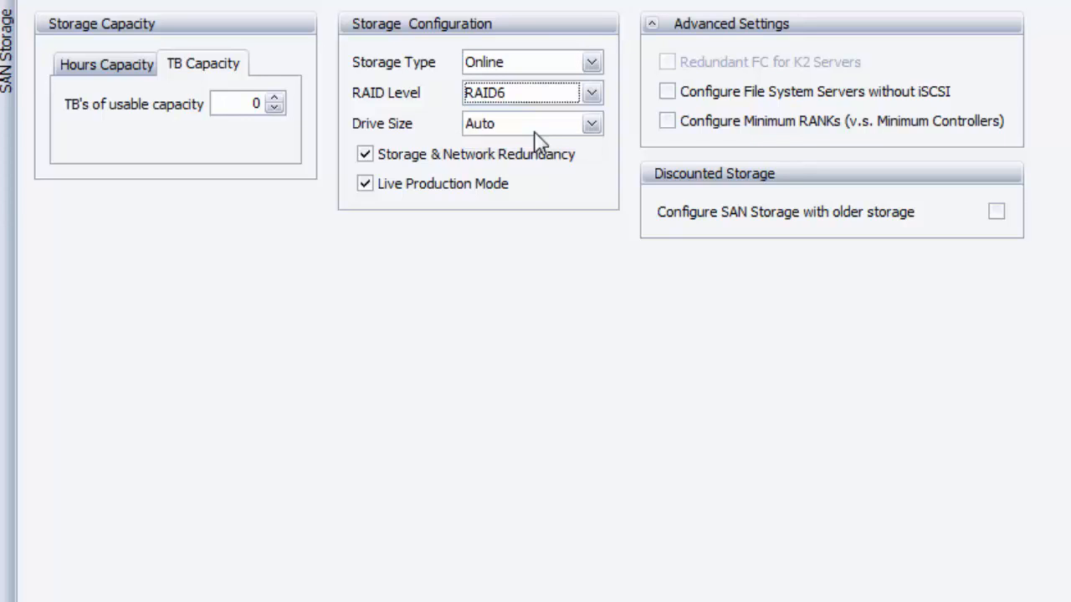
left_click(537, 125)
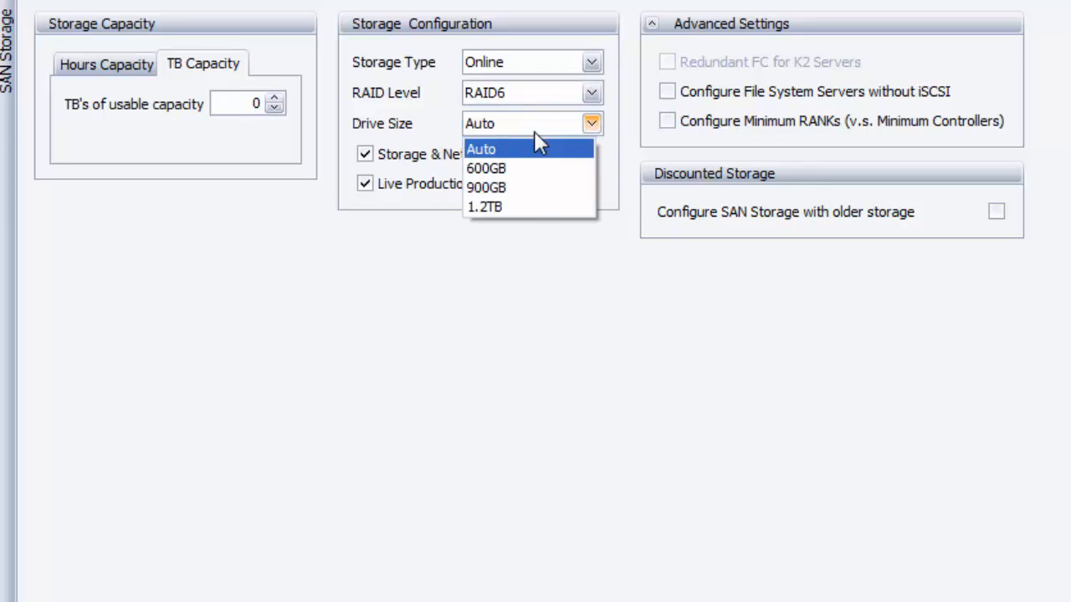
left_click(518, 193)
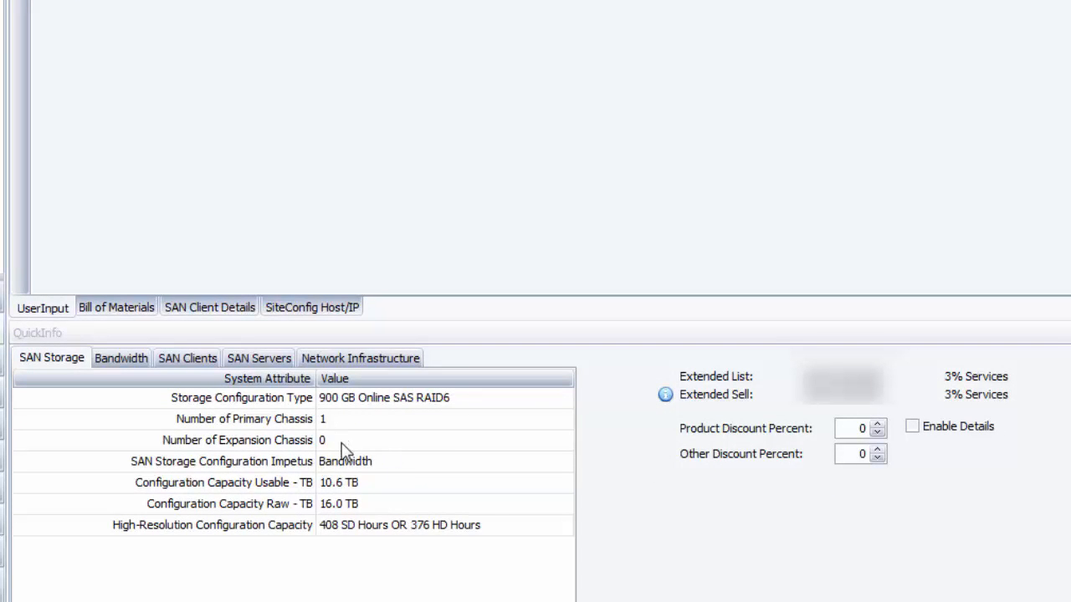
left_click(125, 358)
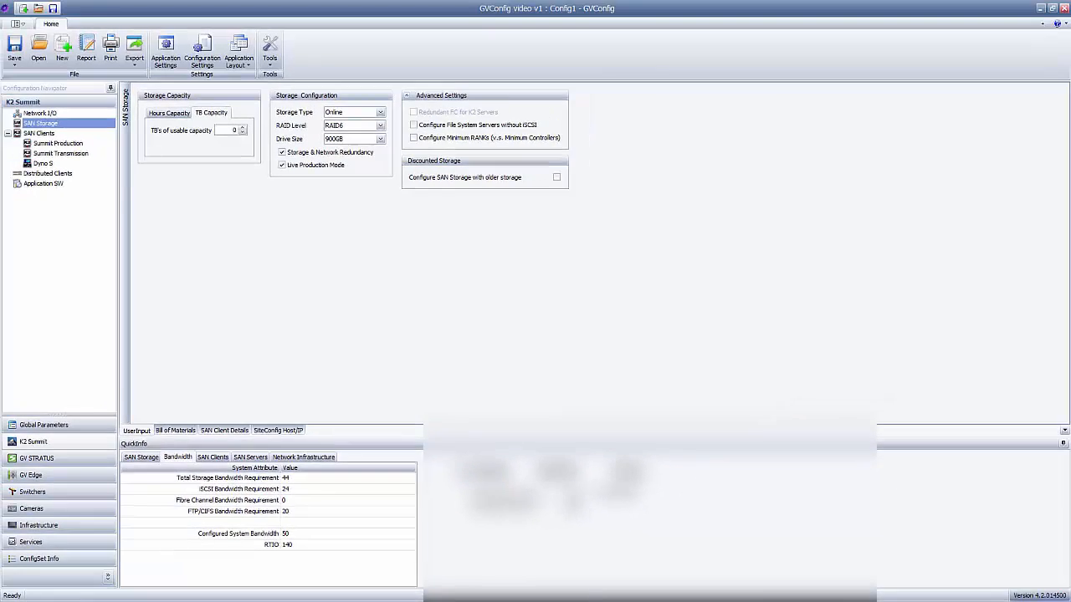
Step: On the Network I/O page, calculate the bandwidth for 2 concurrent HD streams at 1 times realtime and add it to FTP record
left_click(38, 114)
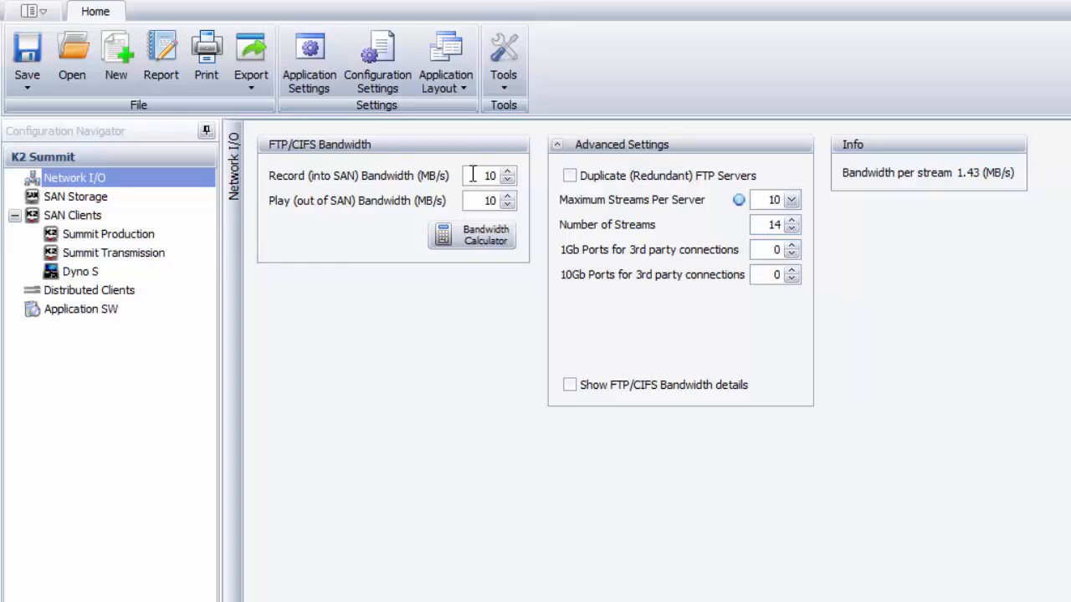
left_click(486, 241)
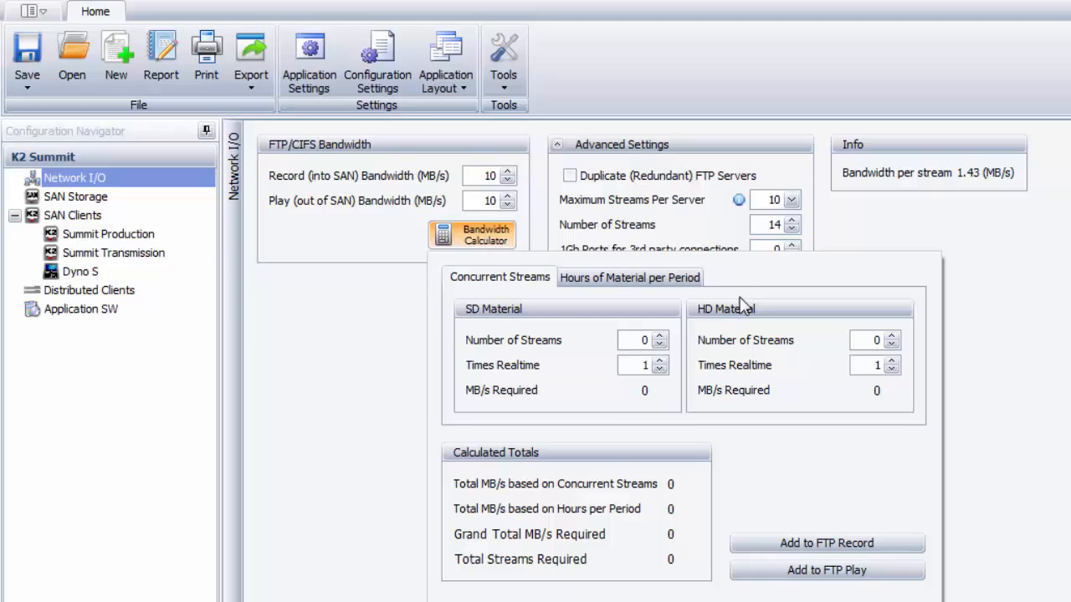
left_click(892, 336)
left_click(892, 335)
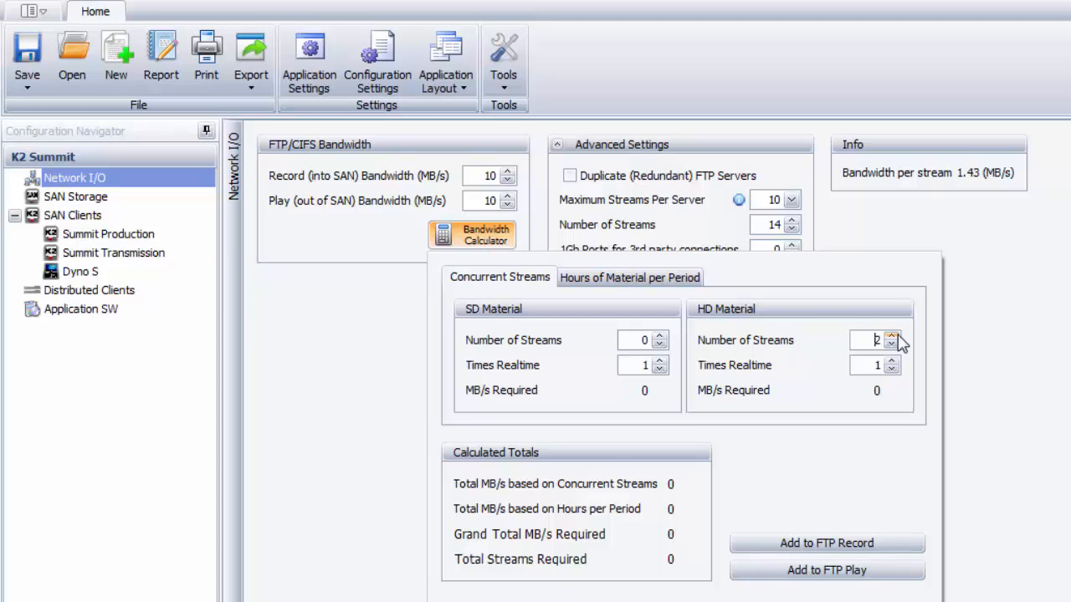
left_click(892, 540)
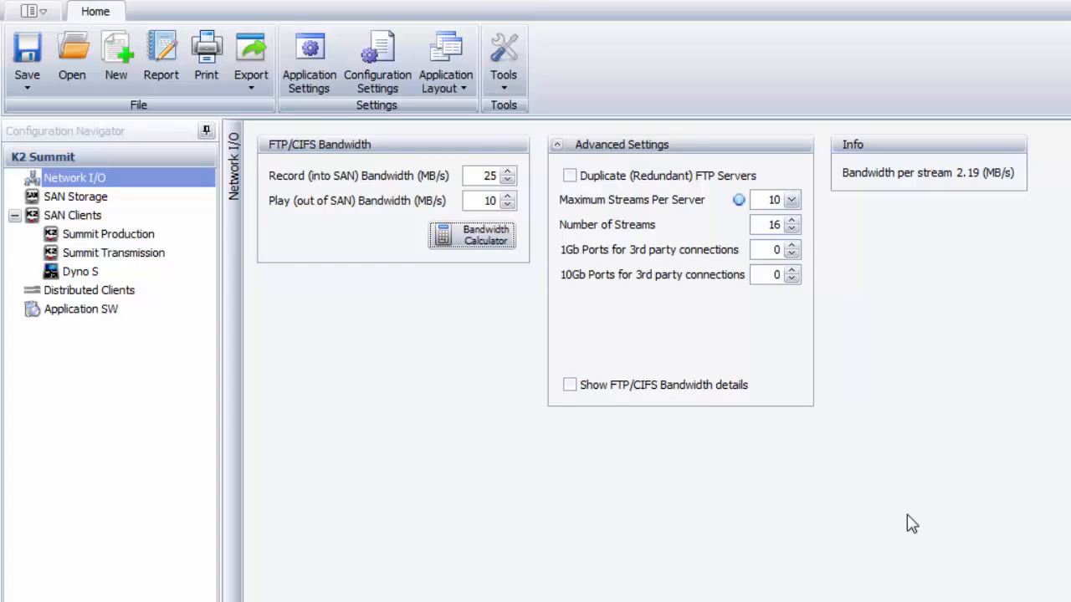
Step: Show the FTP/CIFS bandwidth details and rename the Graphics usage row to "Field editors"
left_click(569, 385)
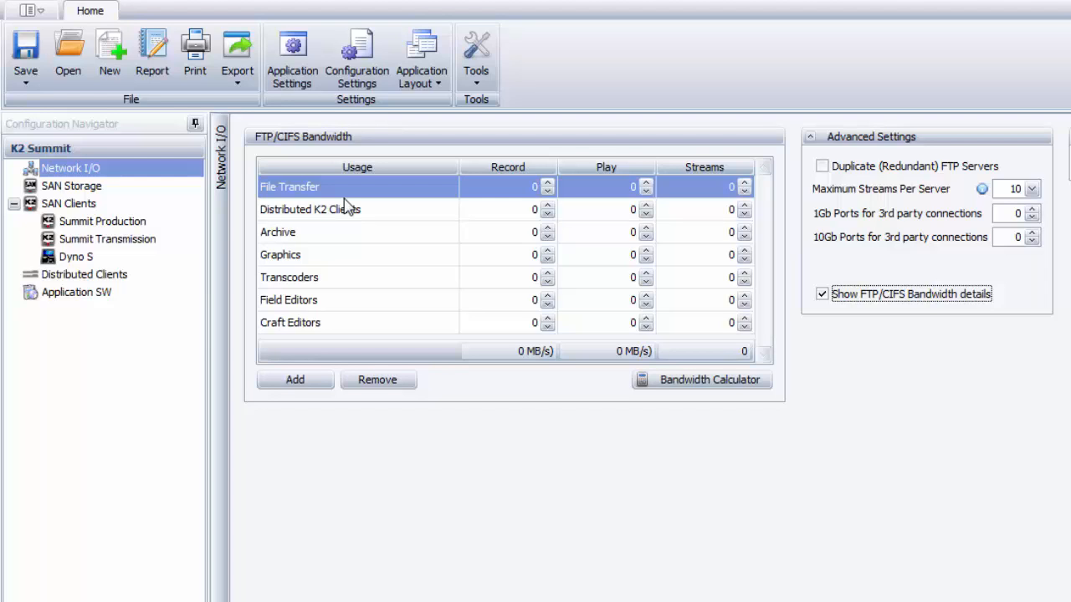
left_click(322, 255)
left_click(318, 255)
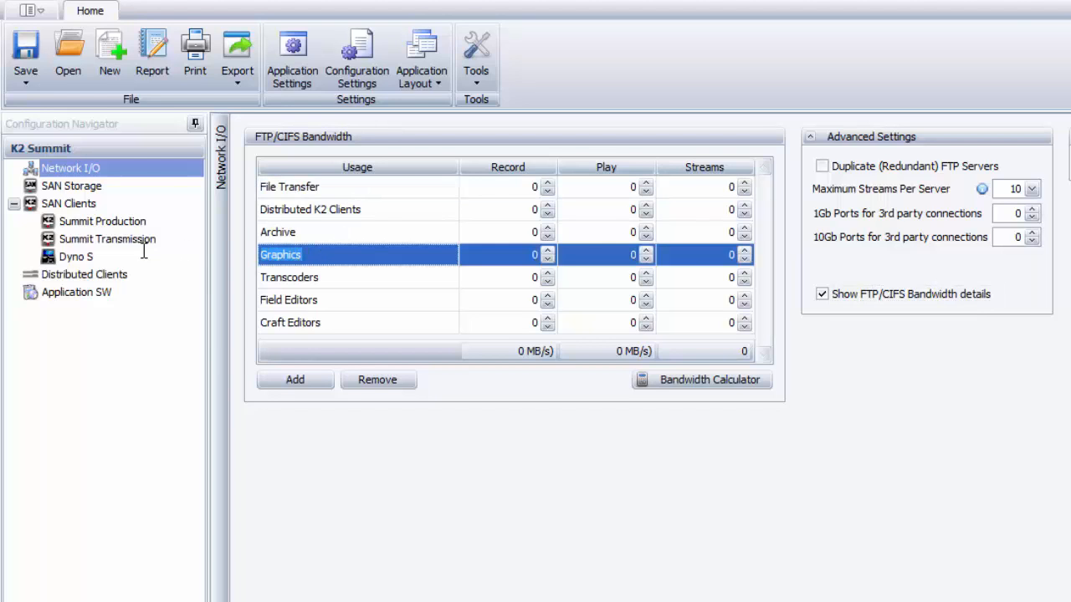
type("Field editors")
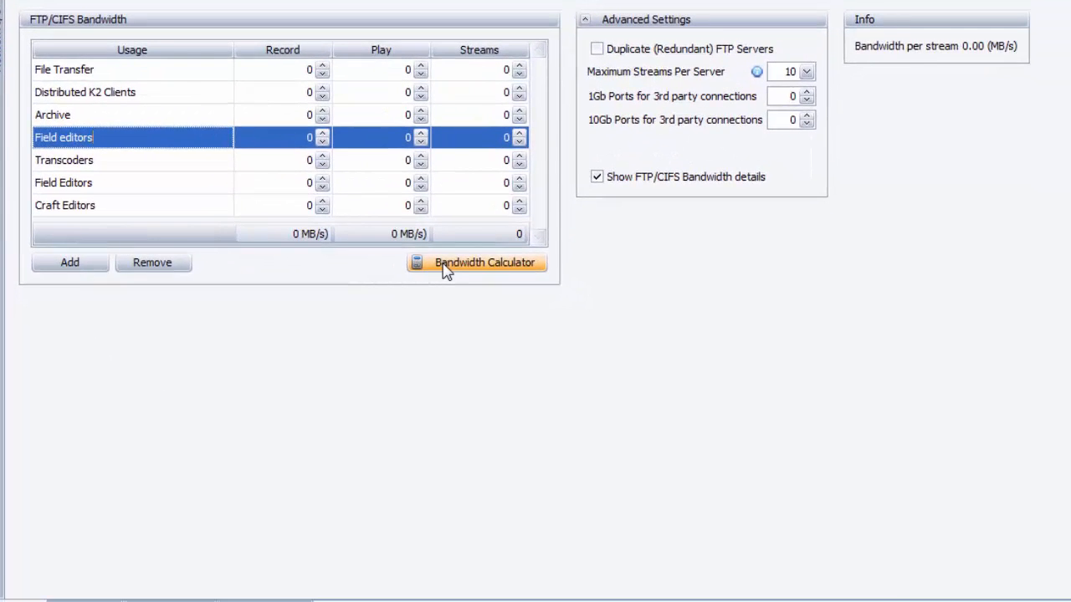
Step: Calculate the bandwidth of 2 HD streams for record and 2 for play, adding both to the renamed "Field editors" row
left_click(669, 384)
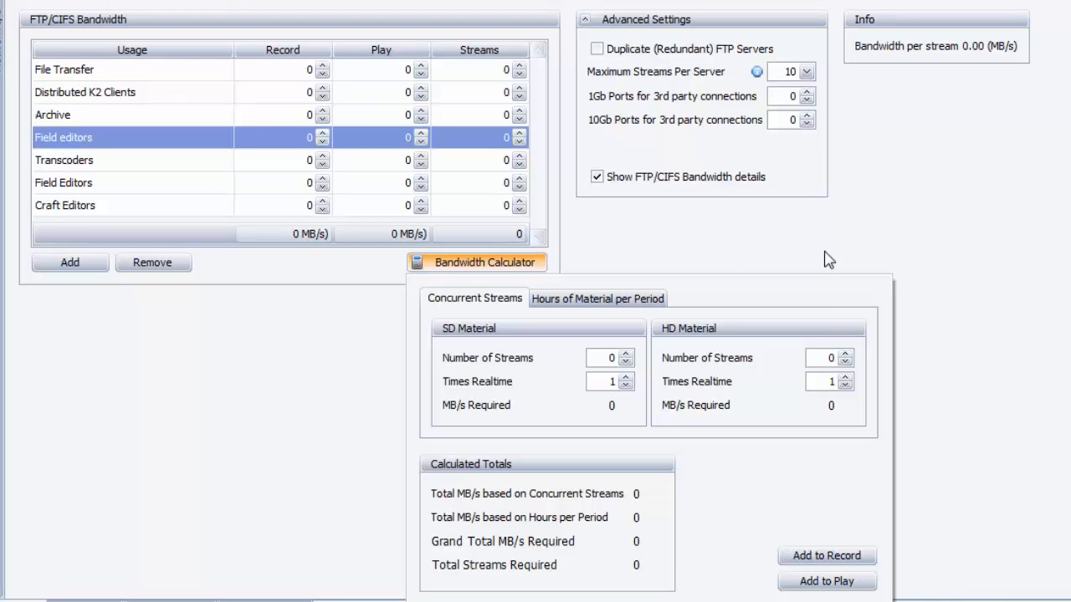
left_click(845, 354)
left_click(845, 354)
left_click(857, 557)
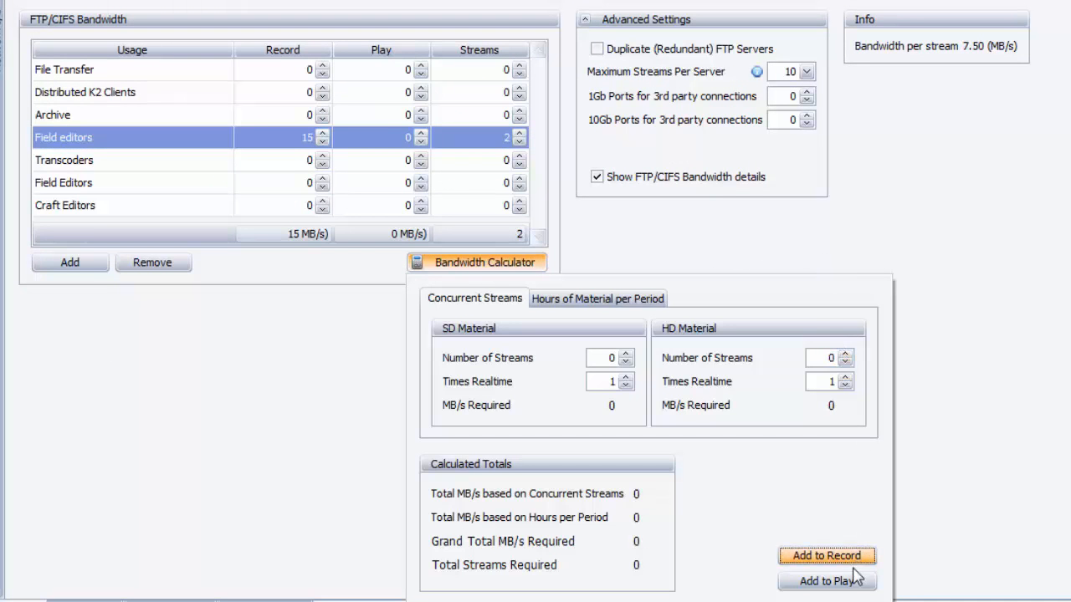
left_click(845, 354)
left_click(845, 354)
left_click(855, 580)
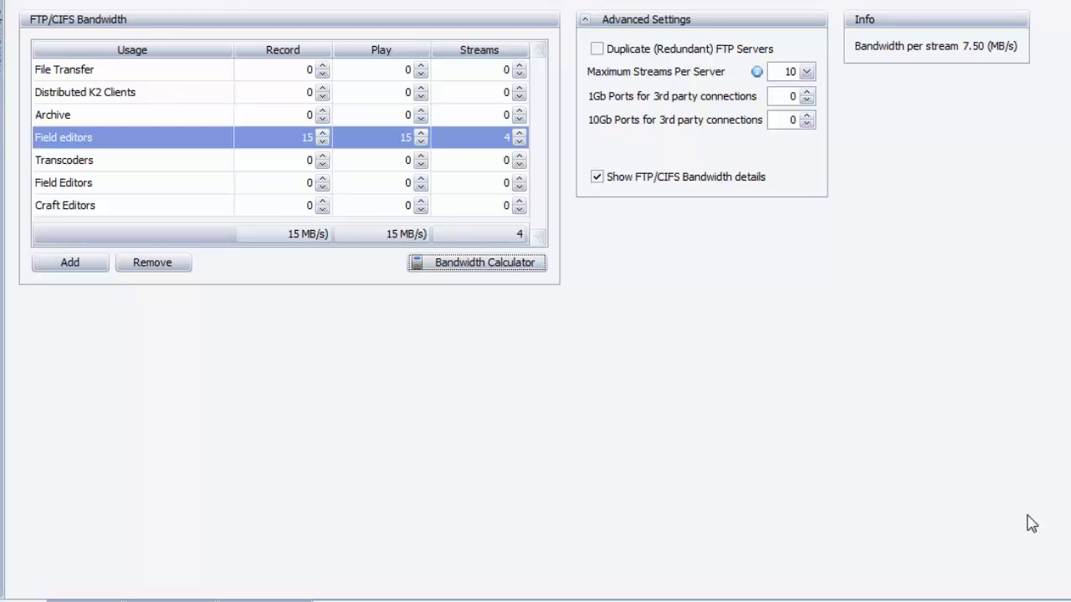
Step: Enable duplicate (redundant) FTP servers and open the Summit Transmission settings under the SAN clients
left_click(597, 49)
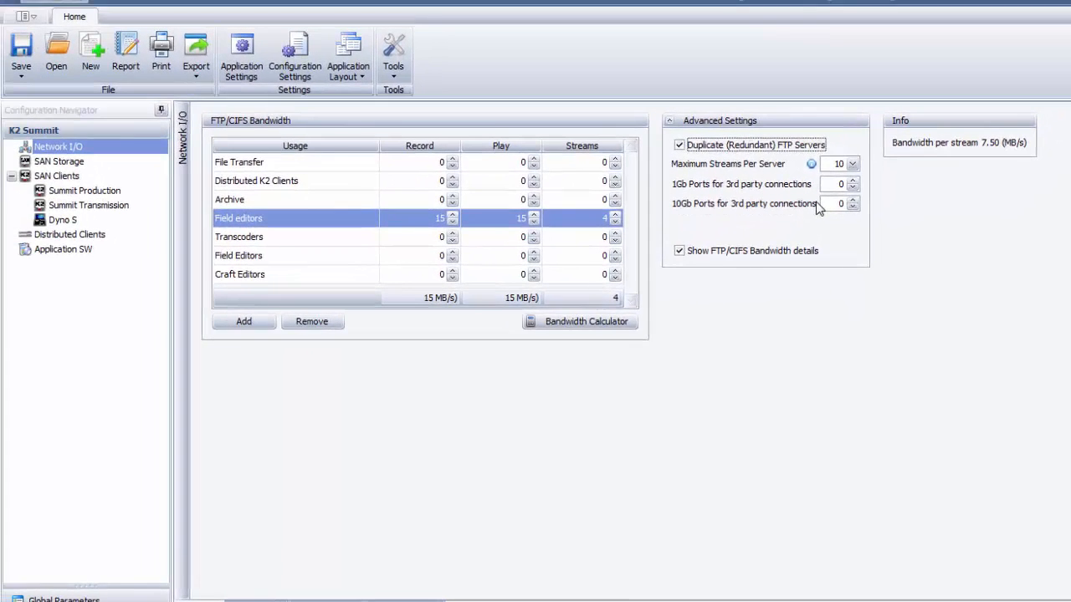
left_click(40, 178)
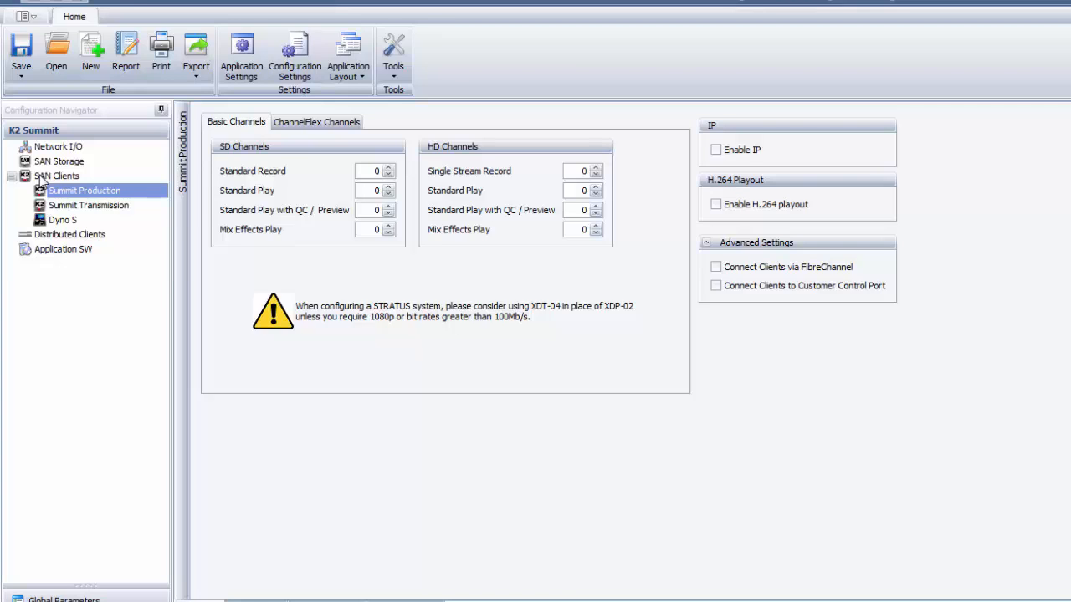
left_click(63, 206)
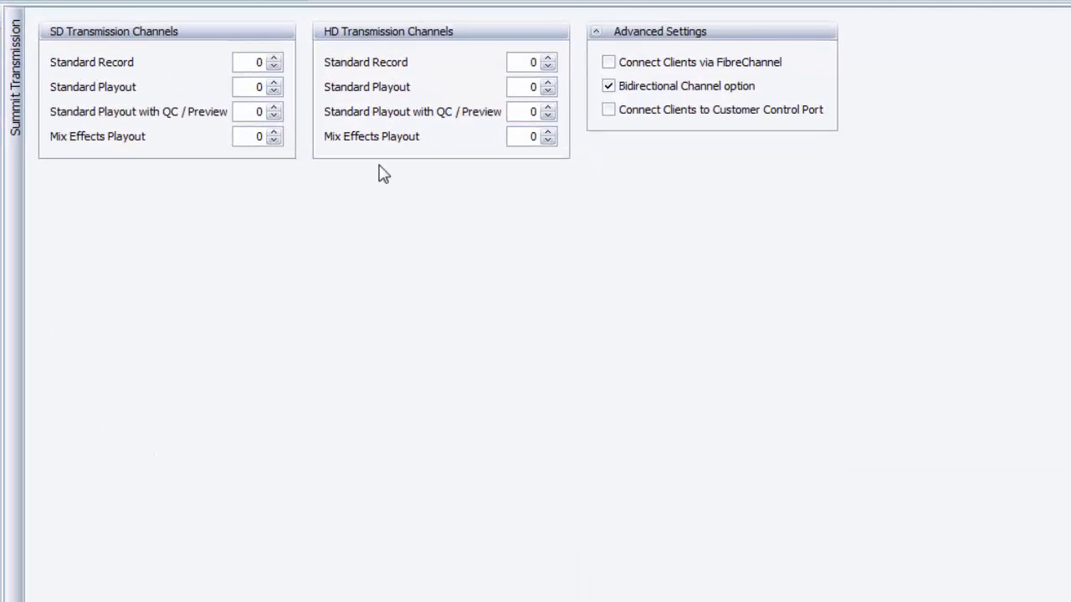
Step: Set HD transmission to 20 Standard Record and 4 Standard Playout channels, with clients not connected via FibreChannel
double_click(533, 62)
type("20")
key("Tab")
type("4")
left_click(608, 62)
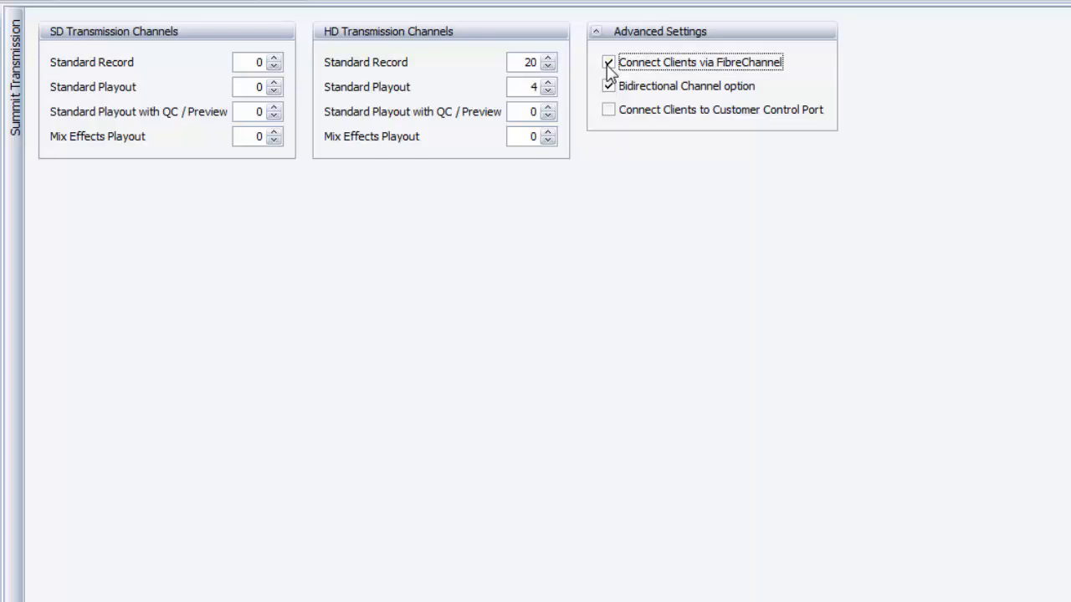
left_click(608, 63)
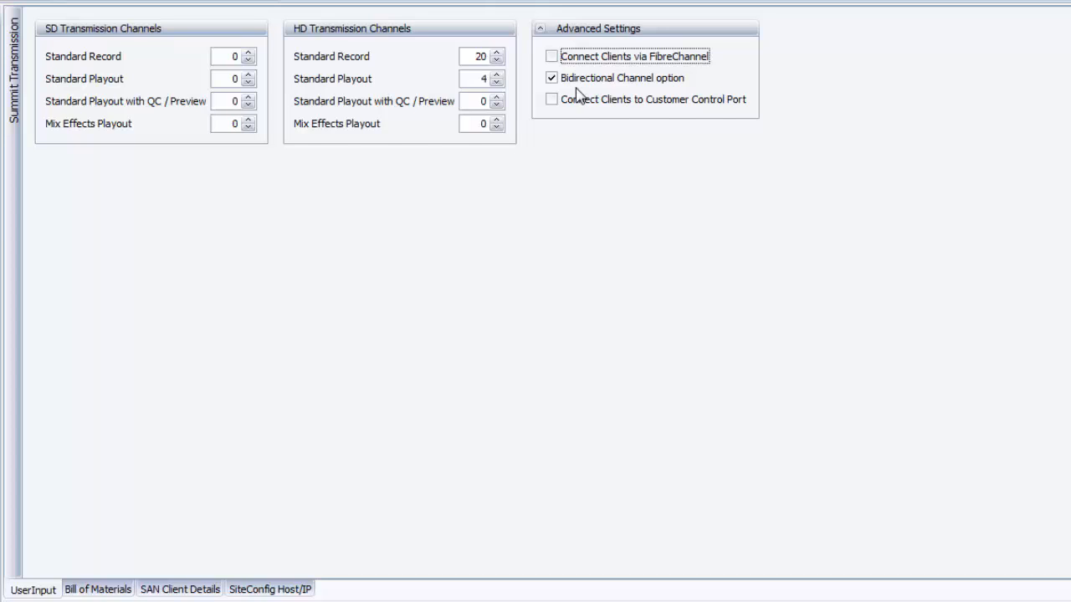
mouse_move(576, 87)
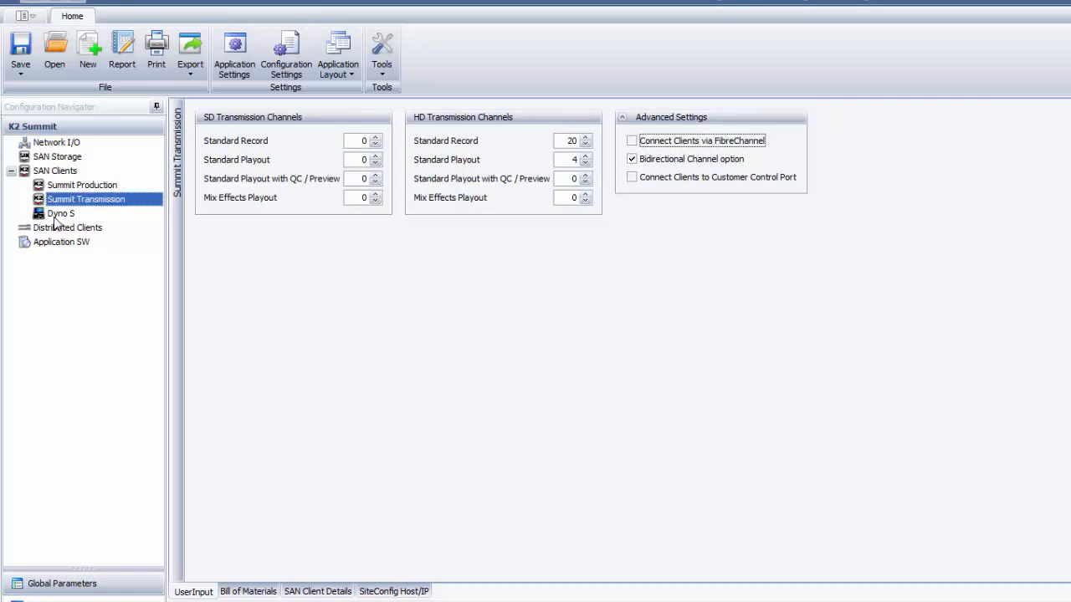
Step: View the Dyno S channel settings and add a distributed client configuration of type XDT1-04
left_click(57, 214)
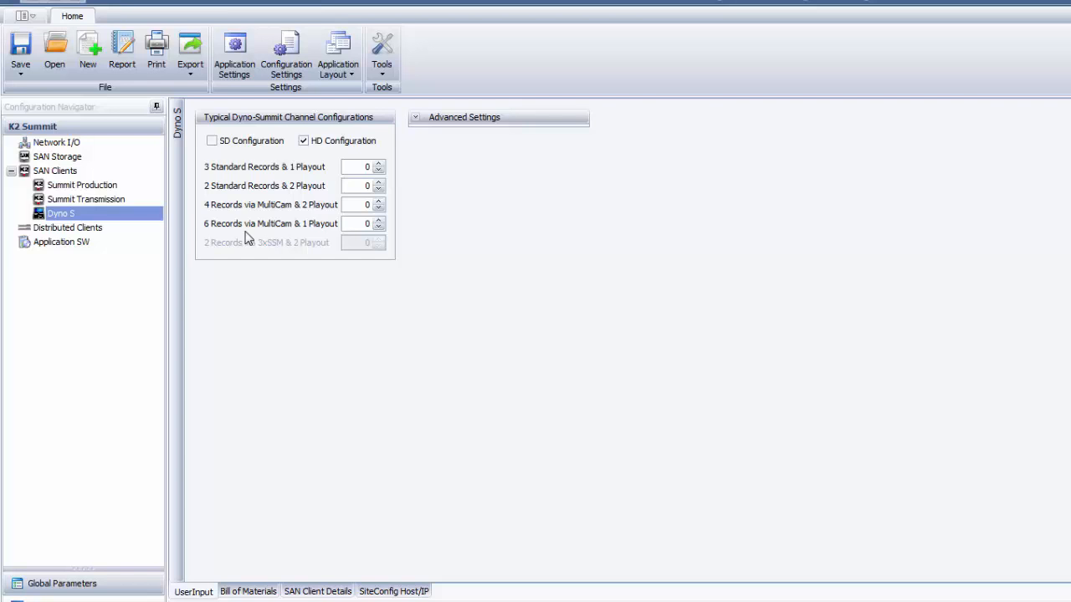
left_click(67, 228)
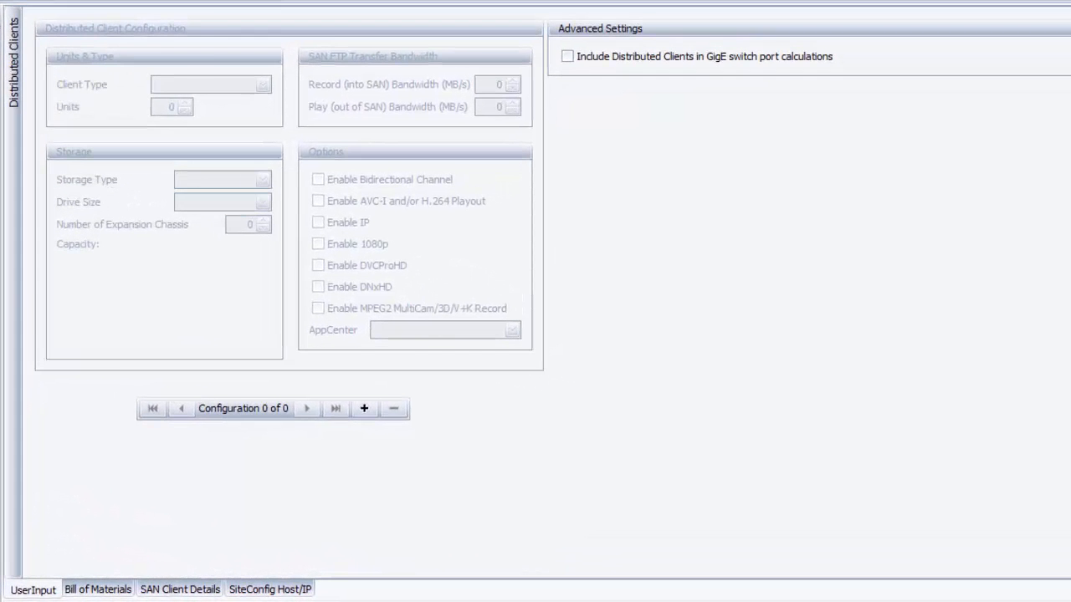
left_click(364, 409)
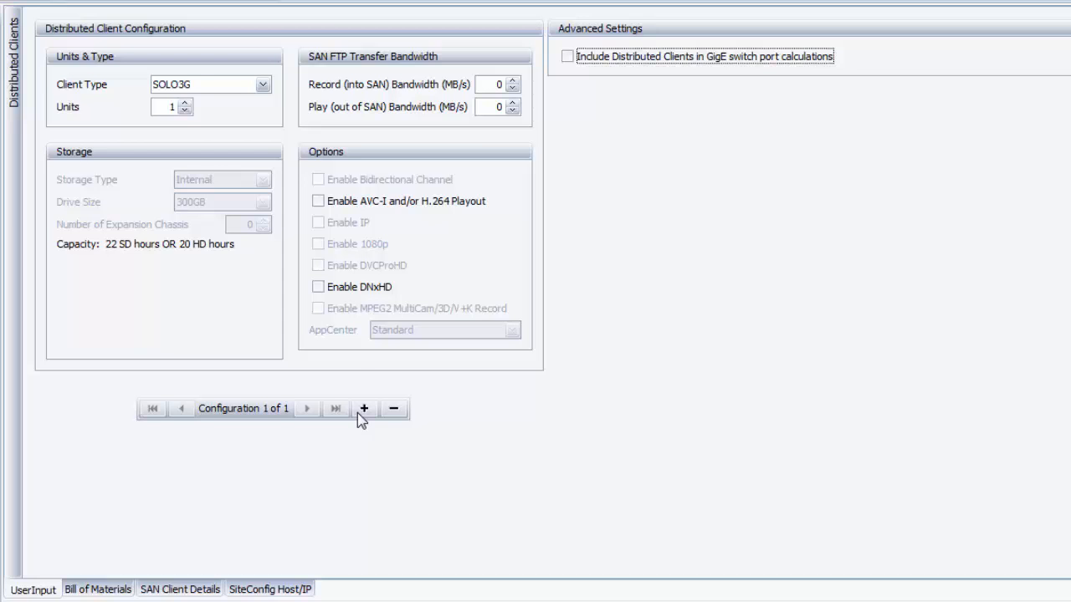
left_click(174, 87)
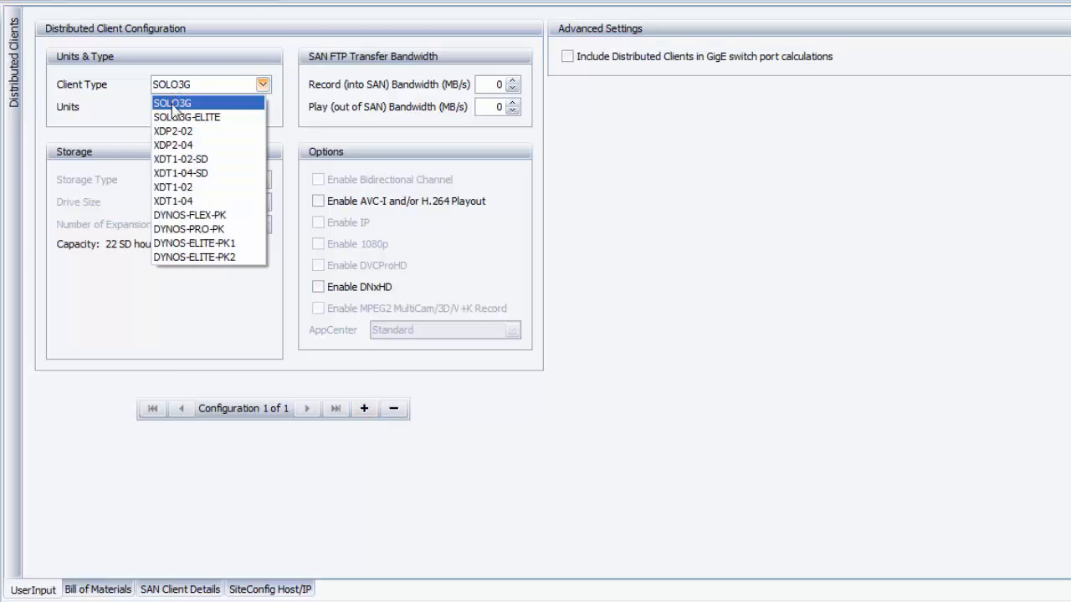
left_click(181, 201)
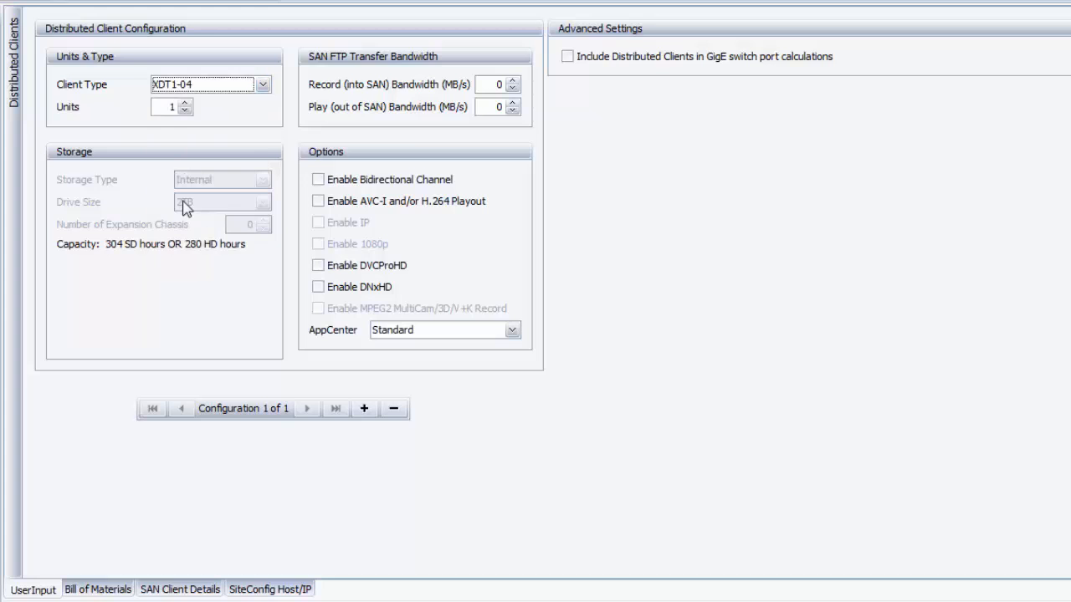
Step: Try the XDP2-04 type for the distributed client, with external storage and 2 expansion chassis
left_click(181, 86)
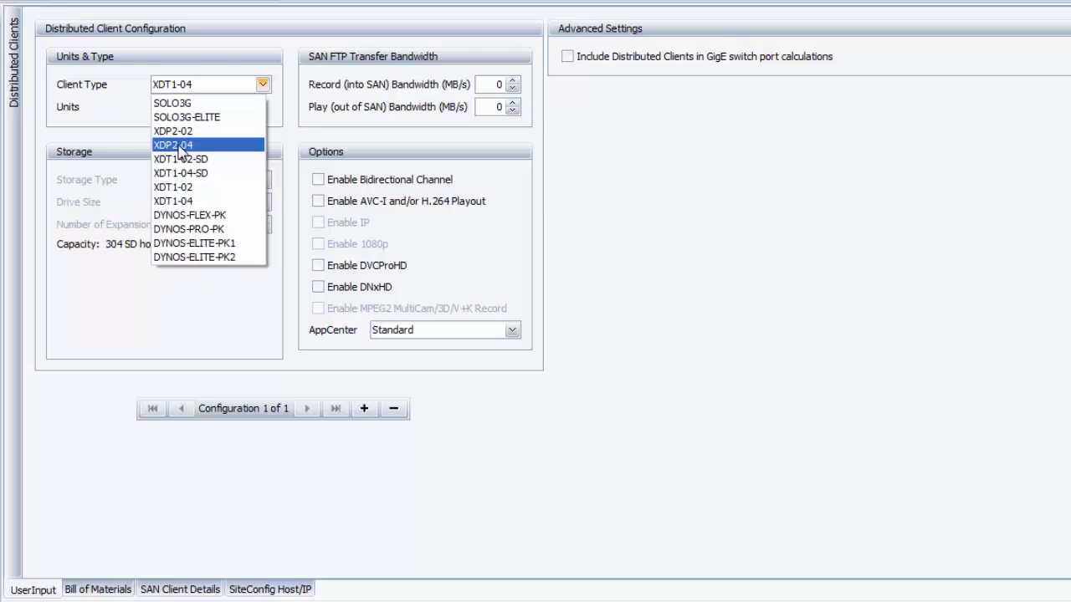
left_click(181, 147)
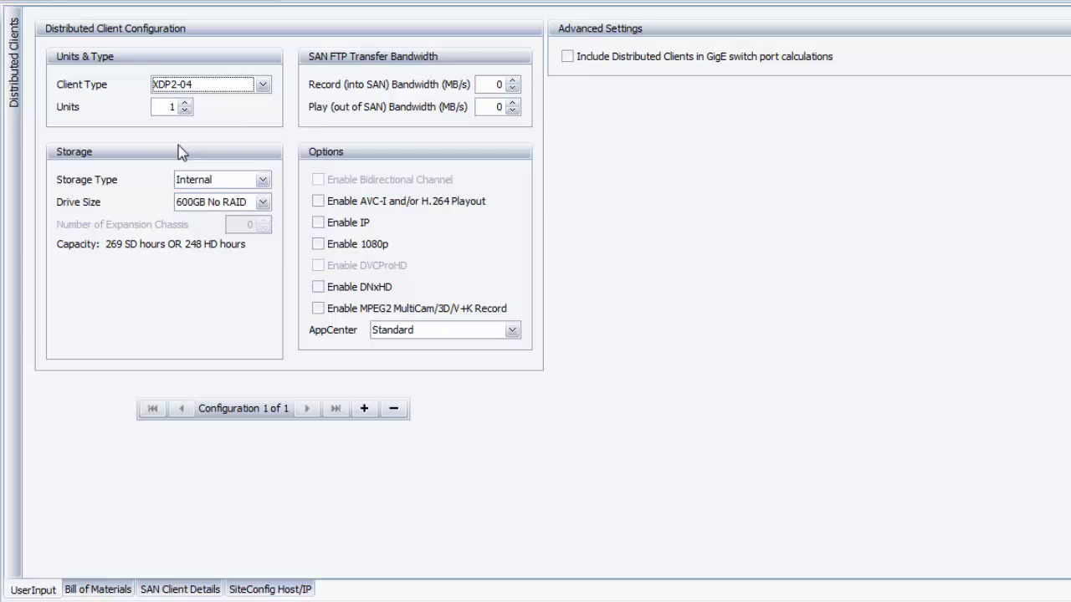
left_click(248, 204)
left_click(240, 250)
left_click(216, 182)
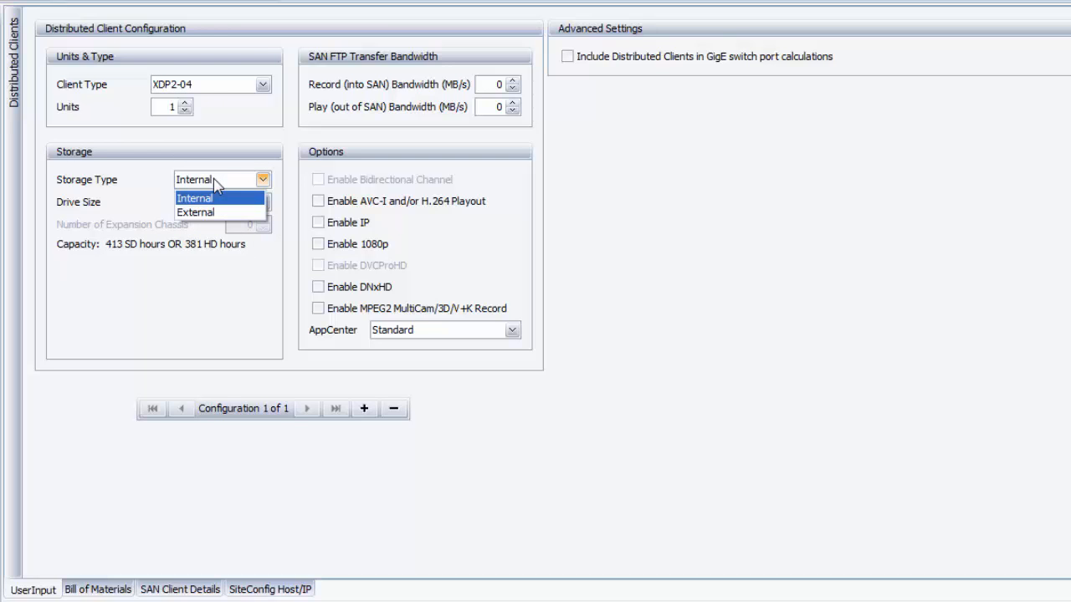
left_click(216, 213)
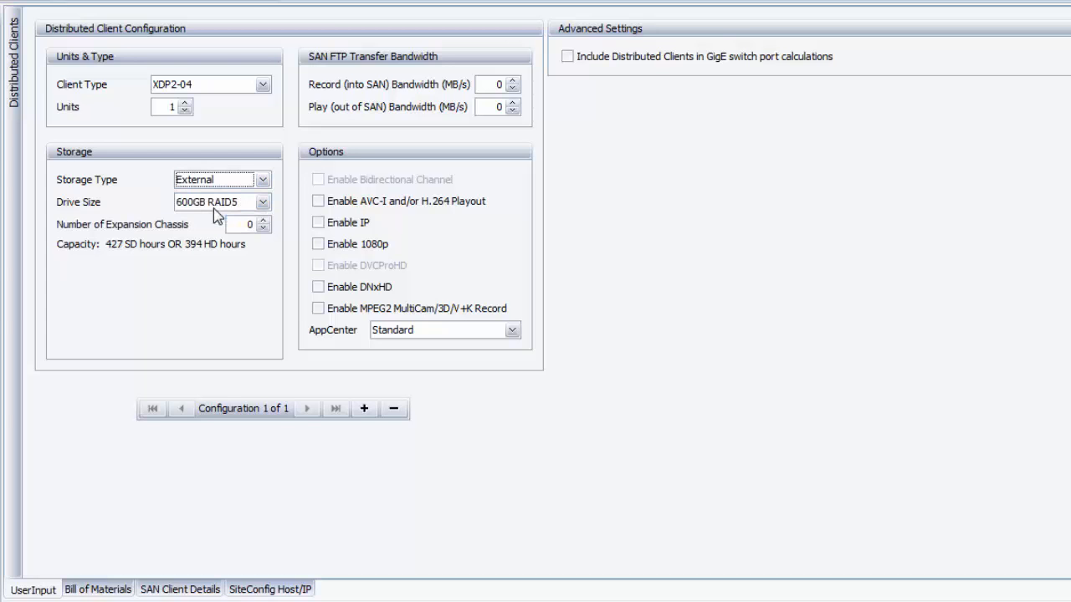
left_click(263, 220)
left_click(264, 220)
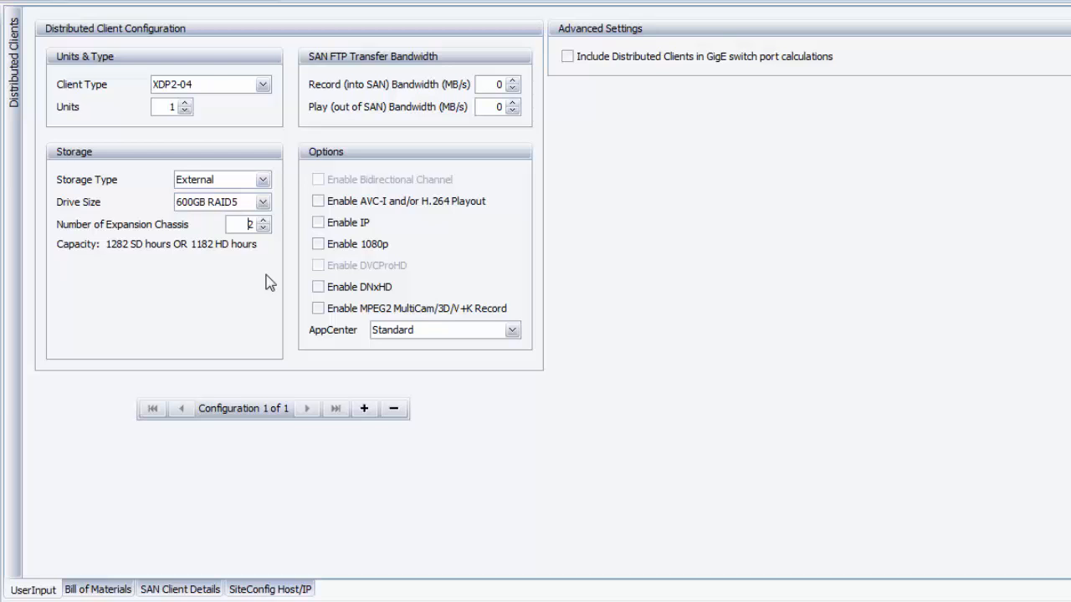
Step: Set the distributed client's type back to XDT1-04
left_click(197, 86)
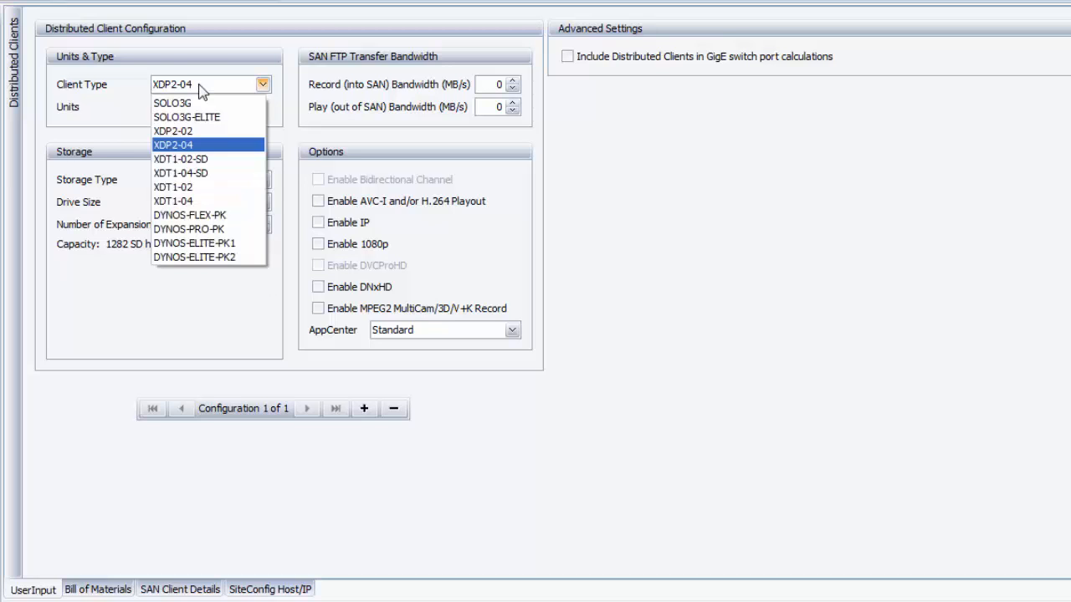
left_click(205, 202)
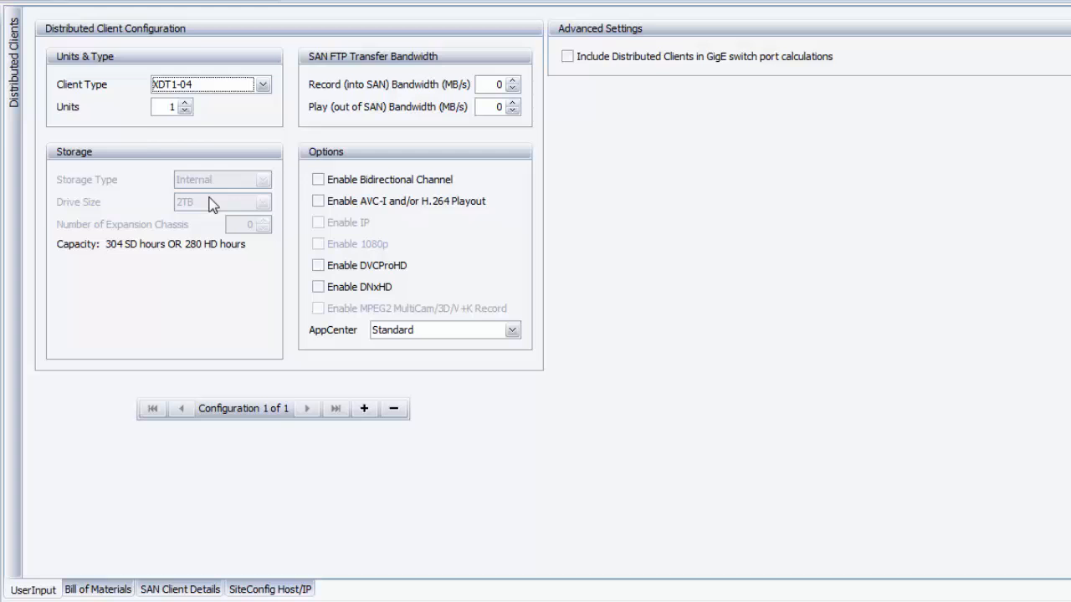
left_click(201, 84)
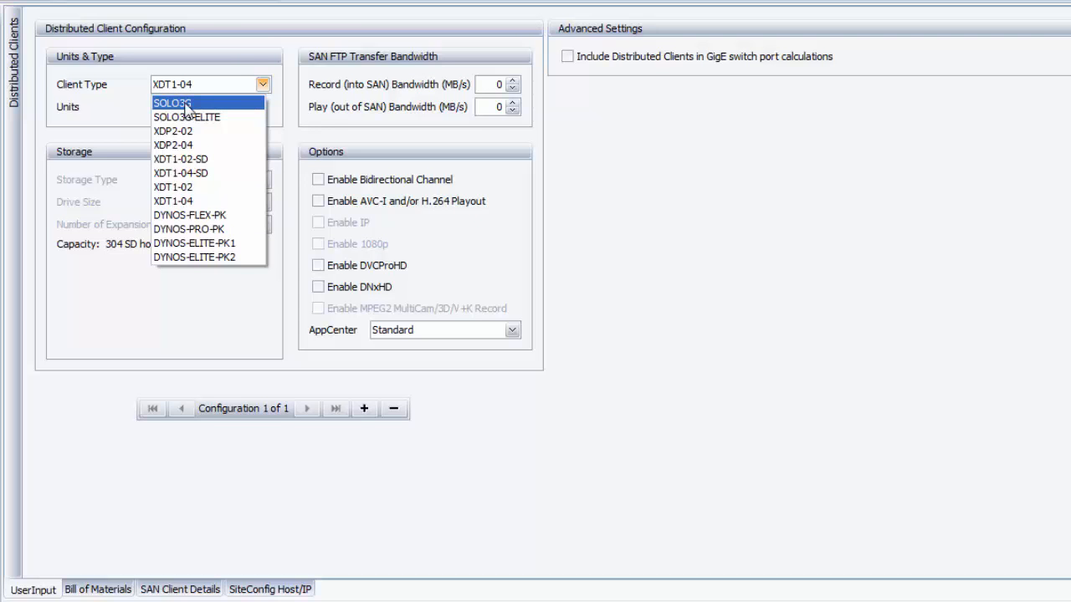
left_click(186, 104)
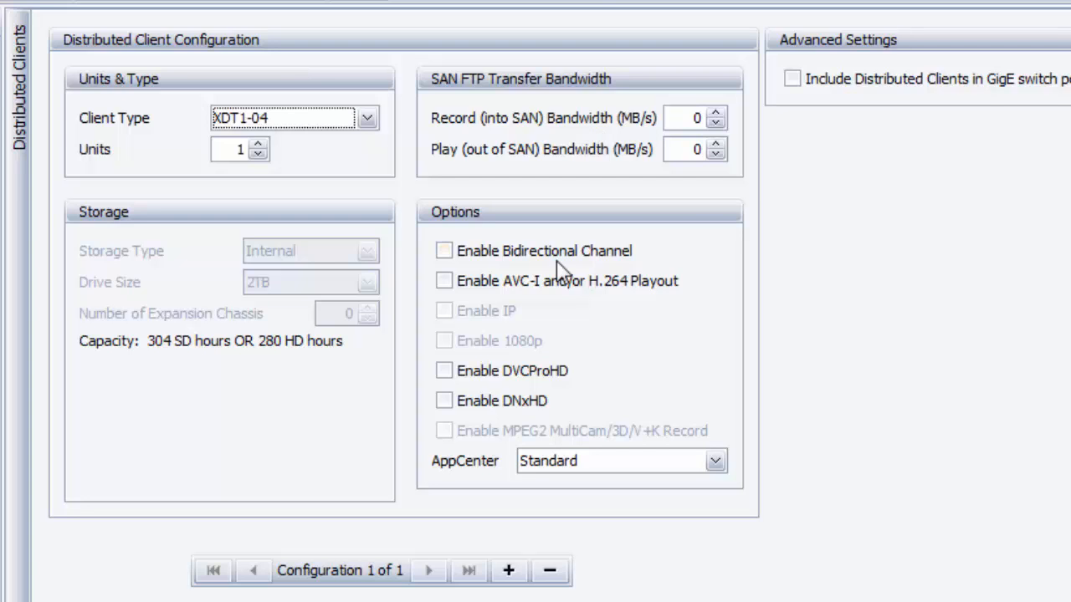
Step: Enable bidirectional channel, AVC-I/H.264 playout, DVCProHD and DNxHD for the distributed client, and set its AppCenter level to Pro
left_click(463, 252)
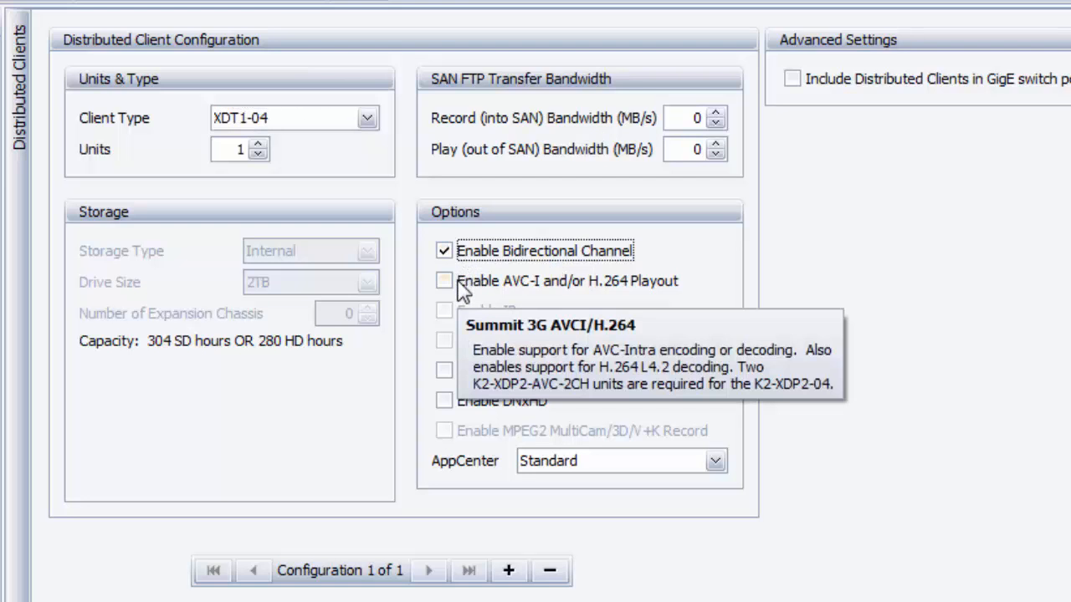
left_click(460, 282)
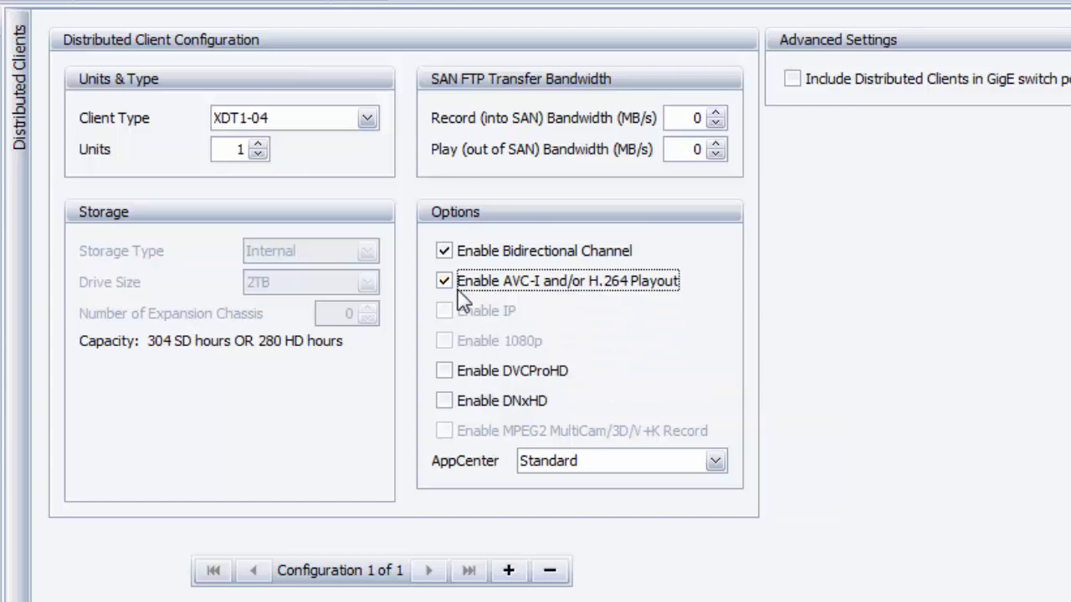
left_click(466, 374)
left_click(470, 410)
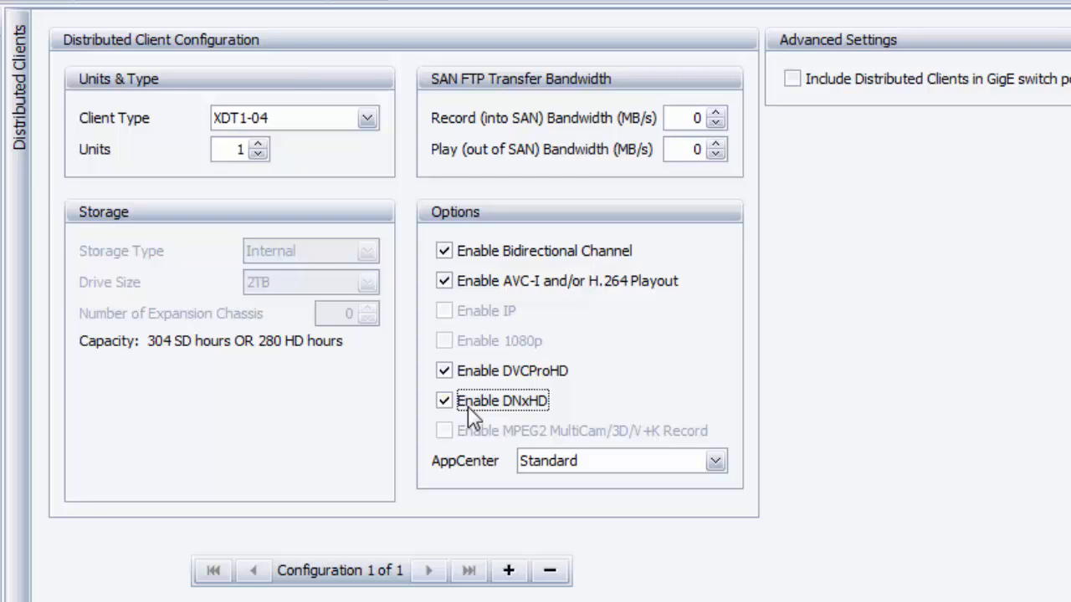
left_click(558, 463)
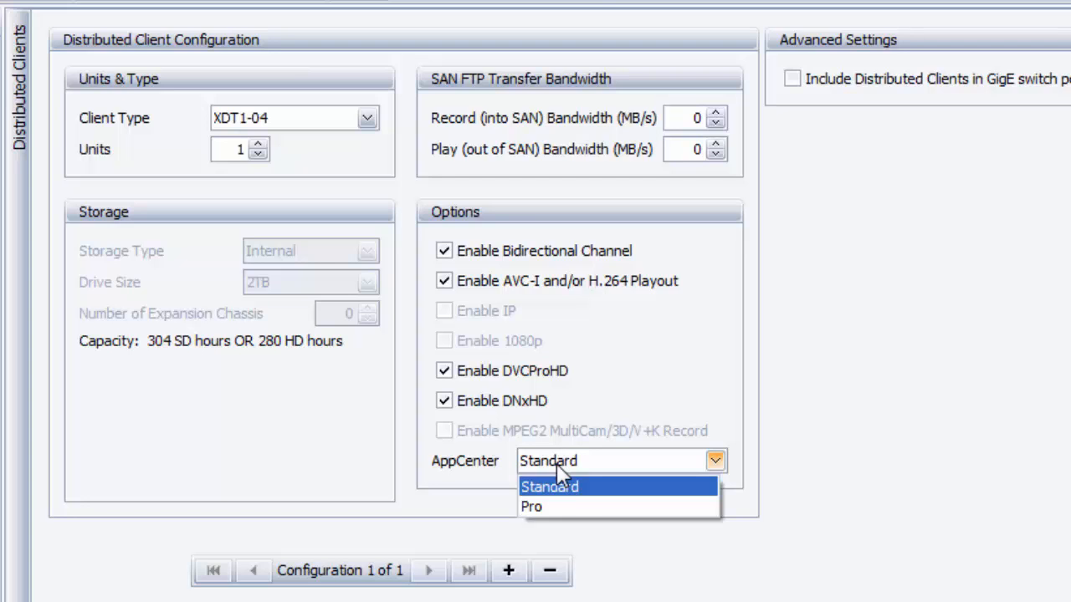
left_click(576, 508)
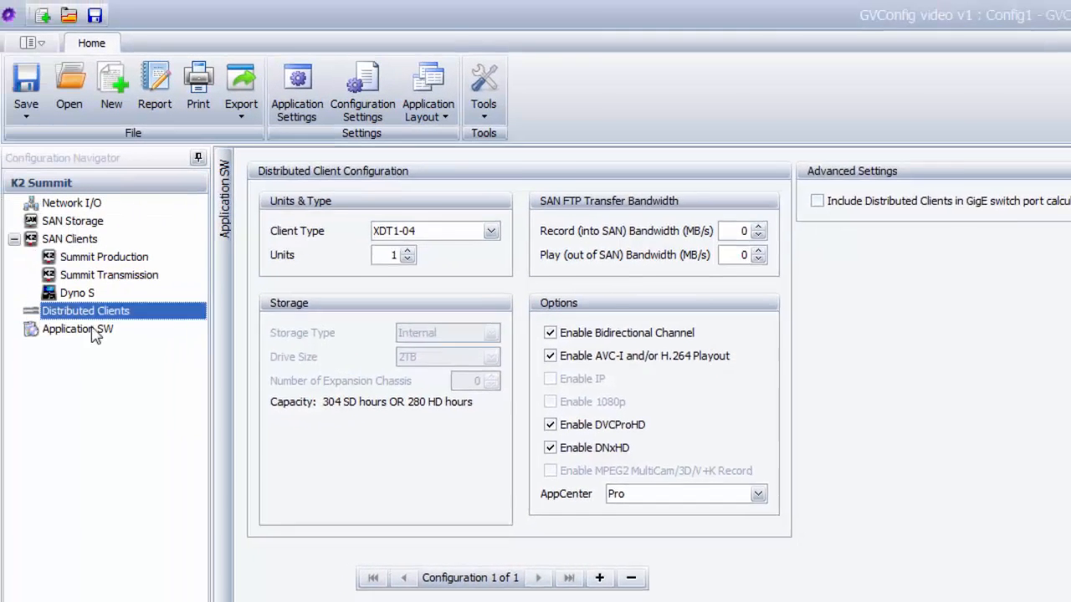
Step: View the application software settings and examine the K2 Summit bill of materials
left_click(94, 333)
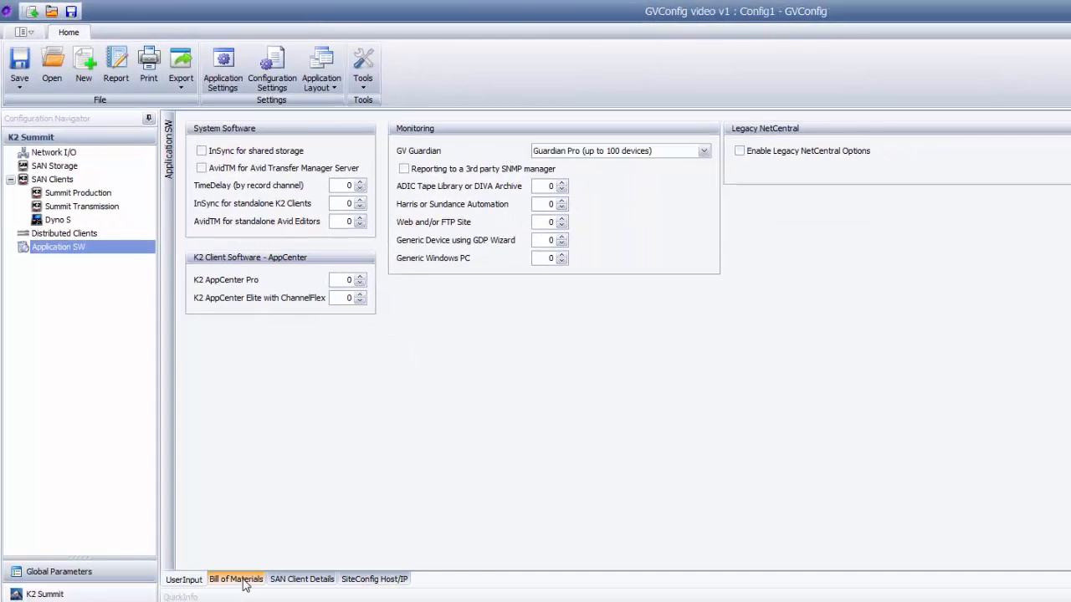
left_click(236, 579)
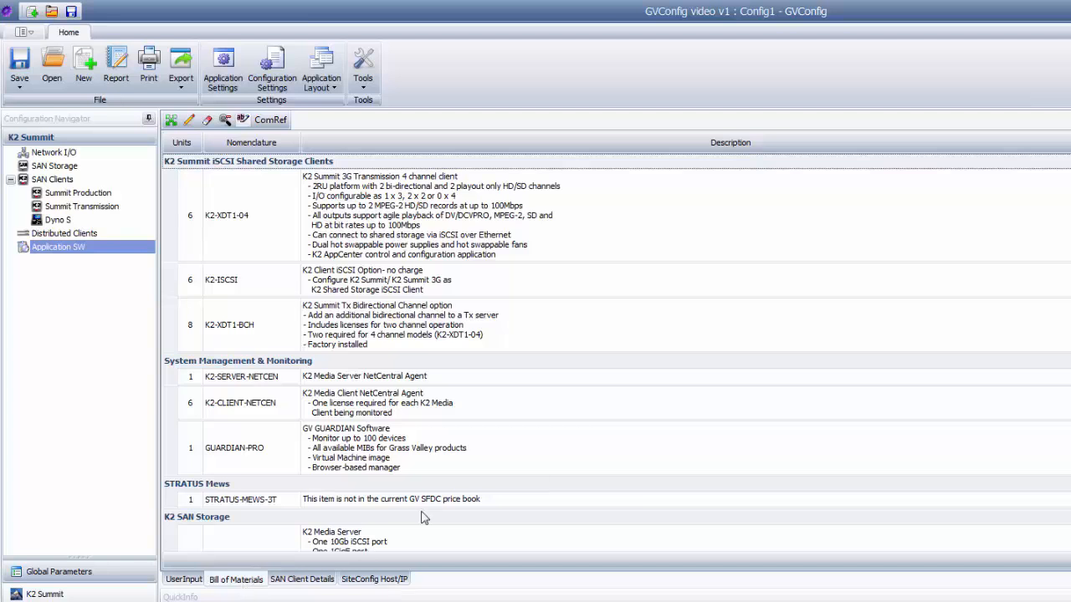
scroll(617, 353, "down", 6)
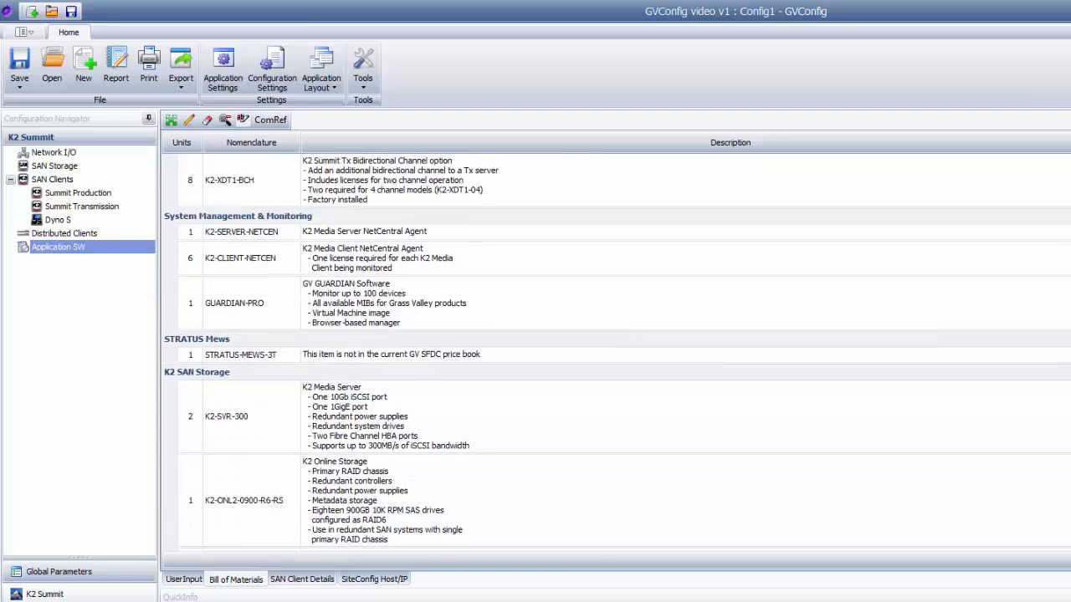
scroll(617, 353, "down", 1)
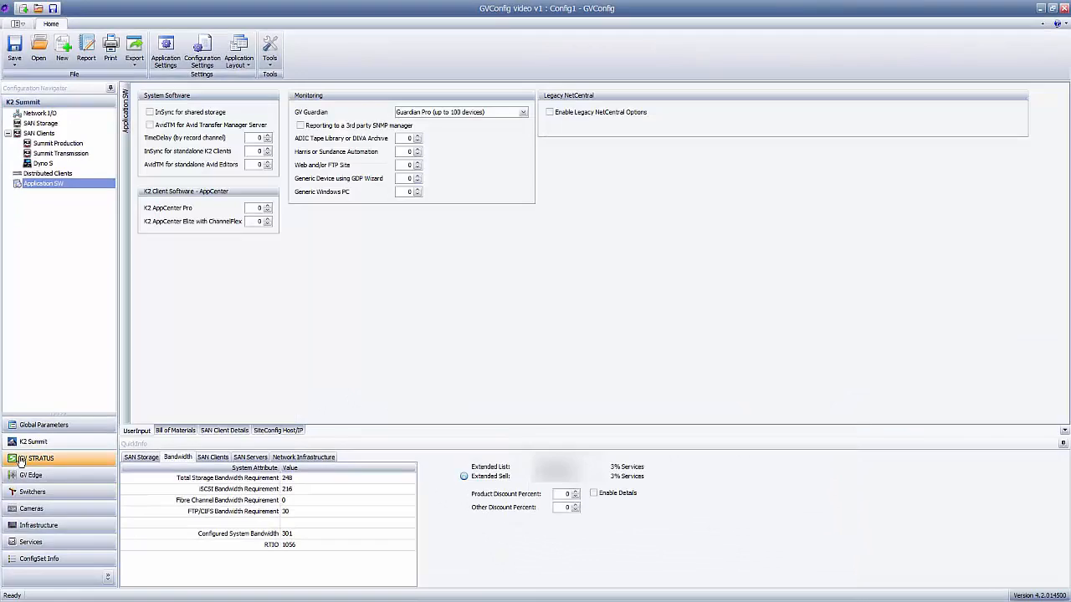
Step: Open the GV STRATUS configuration and set the low-resolution STRATUS Flex clients to 3
left_click(22, 460)
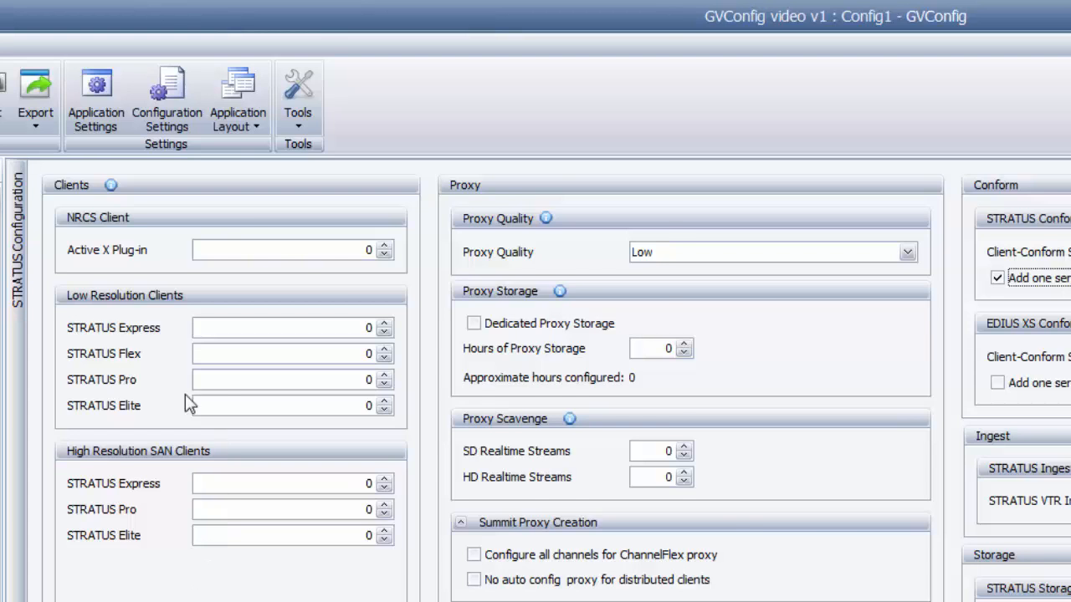
mouse_move(109, 188)
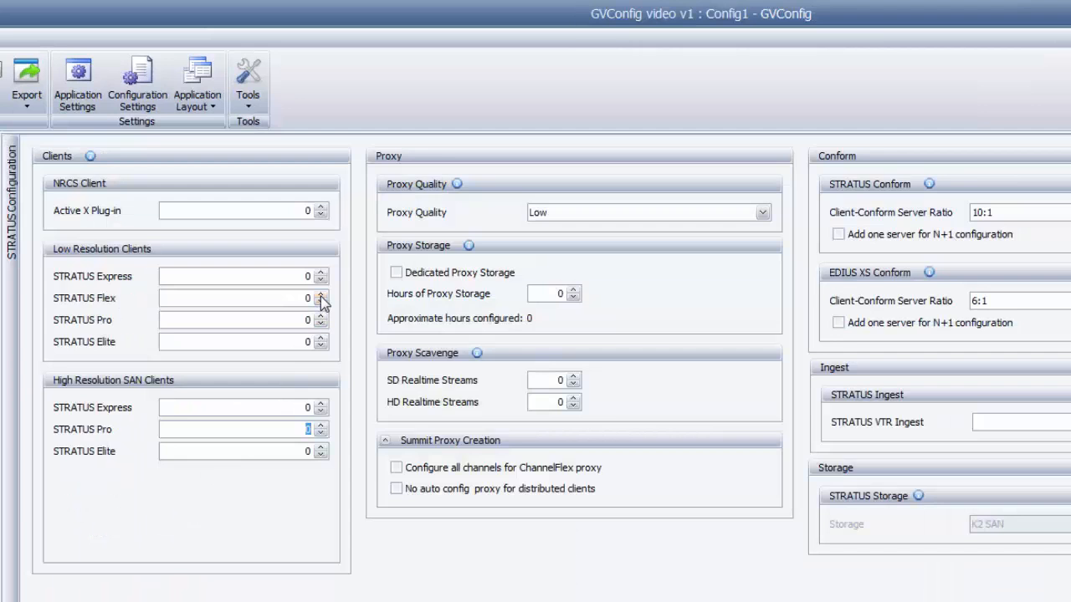
left_click(321, 296)
left_click(320, 296)
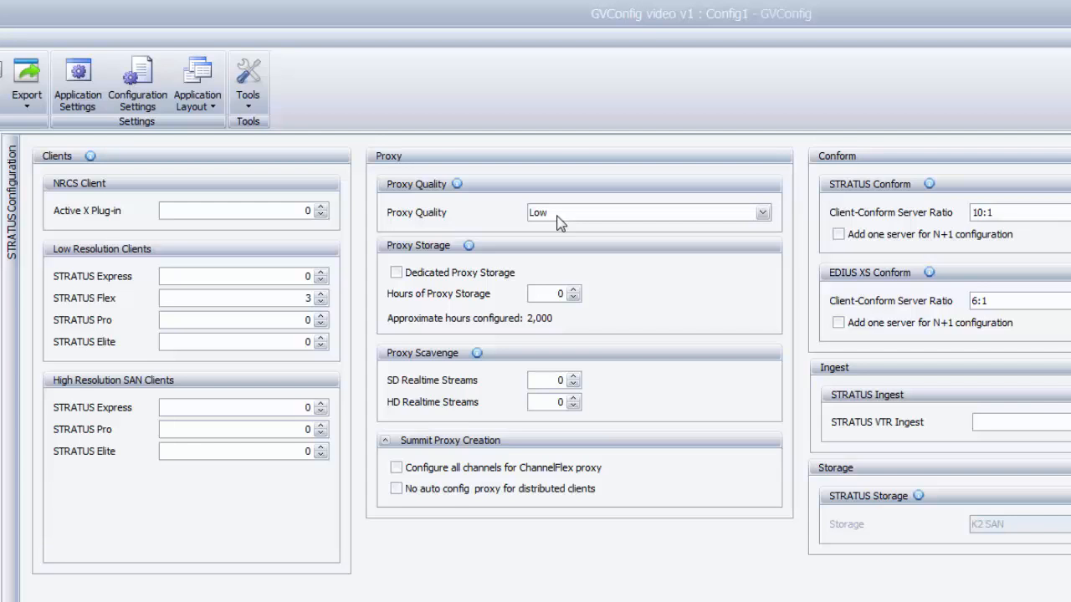
Step: Review the proxy quality choices, set Hours of Proxy Storage to 5,000 and enable dedicated proxy storage
left_click(558, 216)
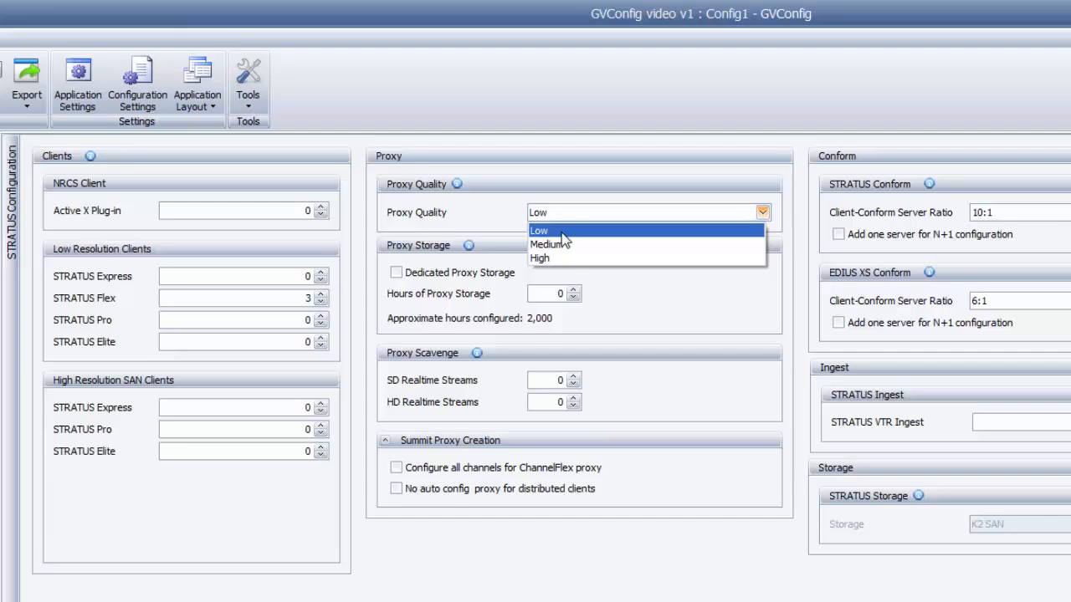
mouse_move(457, 189)
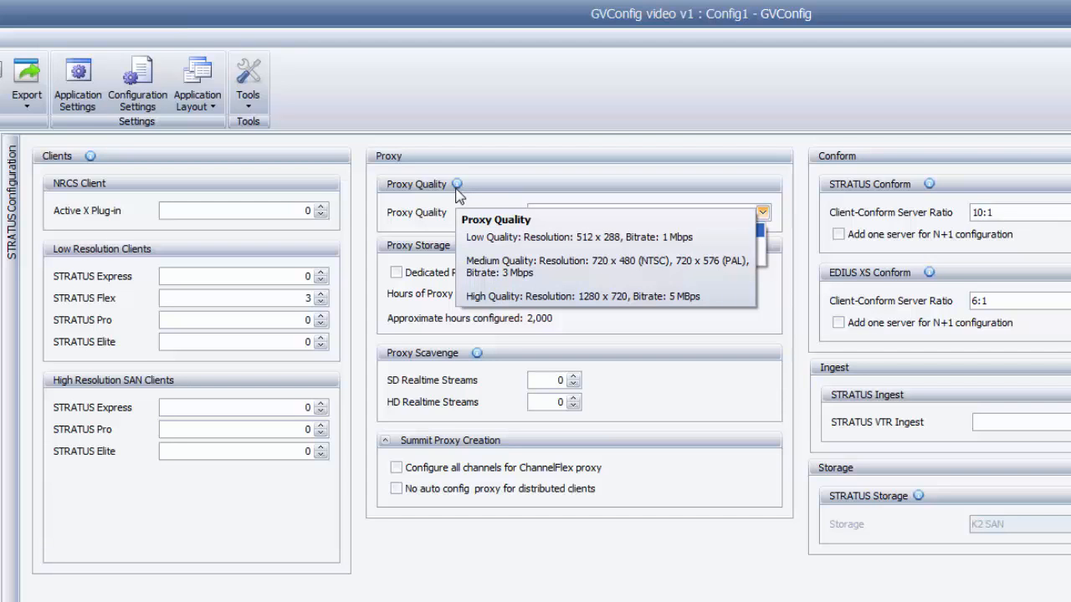
left_click(618, 300)
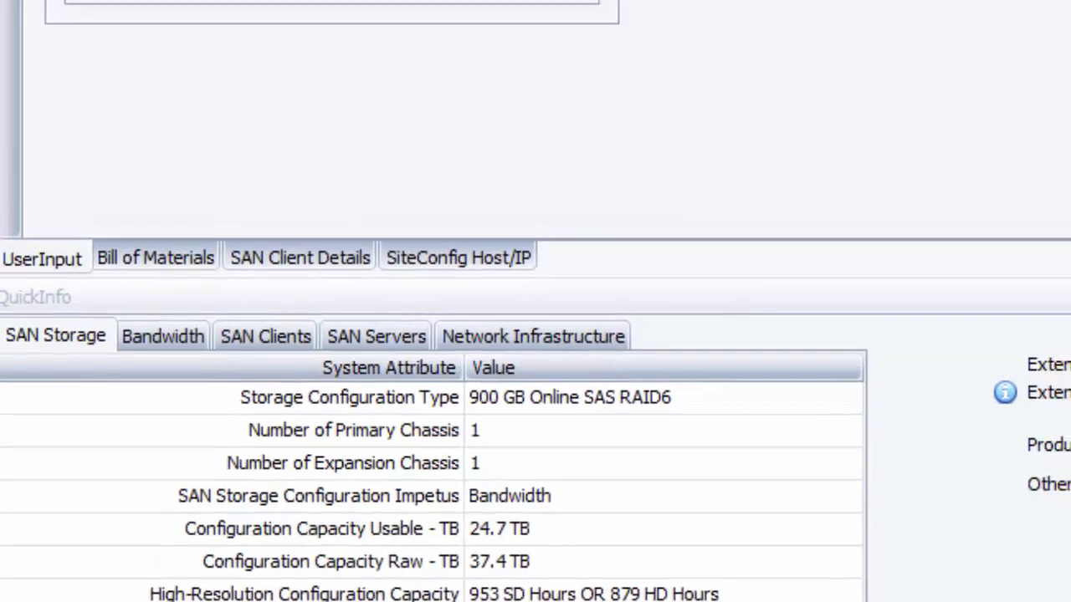
type("000")
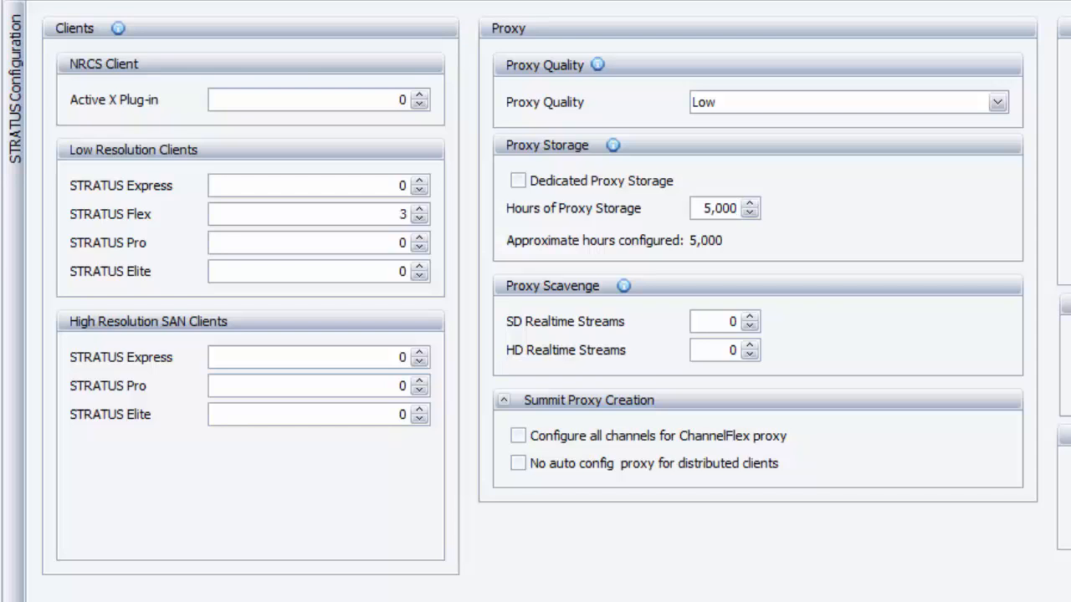
mouse_move(518, 186)
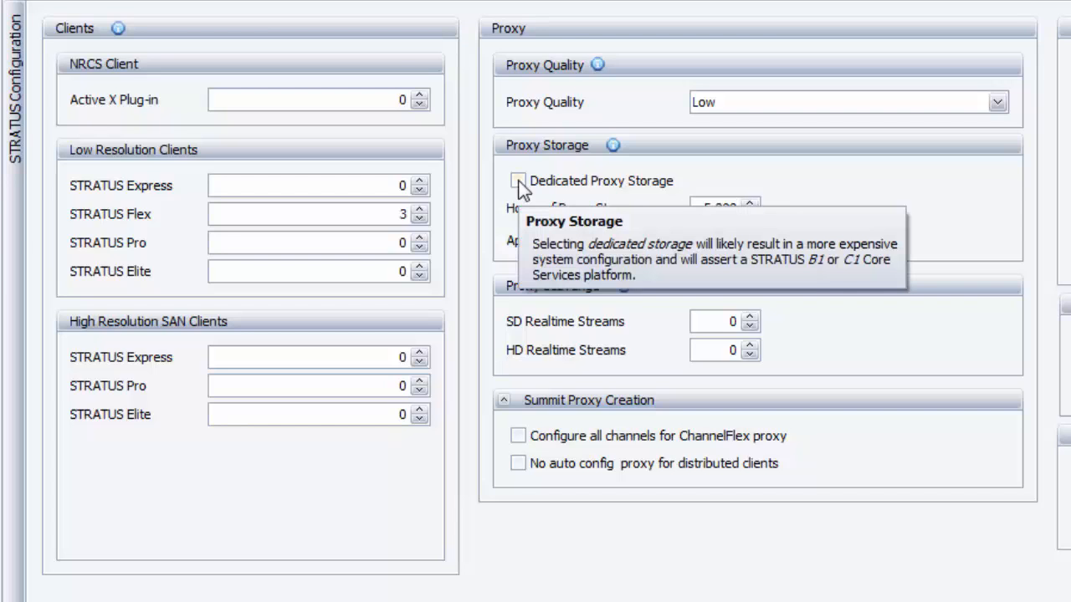
left_click(518, 182)
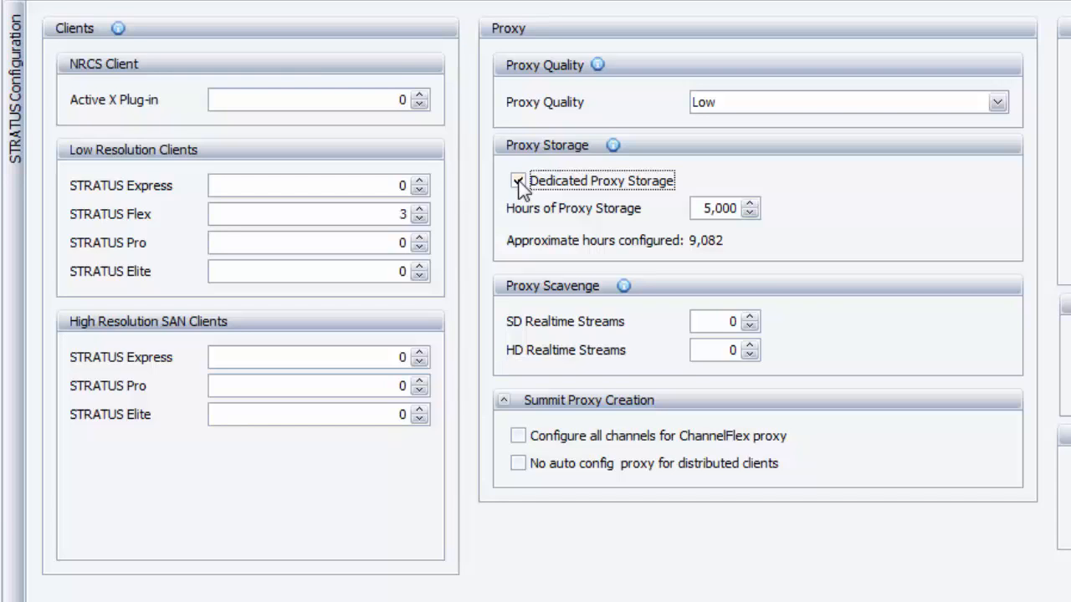
Step: Turn off dedicated proxy storage and set the HD and SD Realtime Streams for proxy scavenge to 2
left_click(518, 182)
left_click(750, 346)
left_click(749, 346)
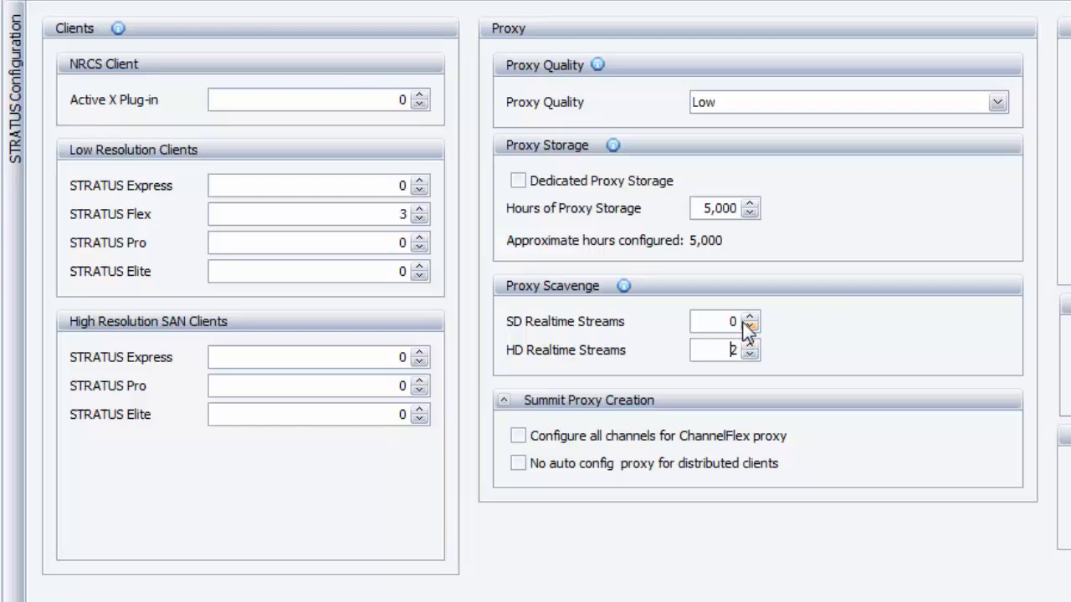
left_click(744, 323)
type("2")
Step: Configure all Summit channels for ChannelFlex proxy and select no automatic proxy configuration for distributed clients
left_click(670, 438)
left_click(668, 468)
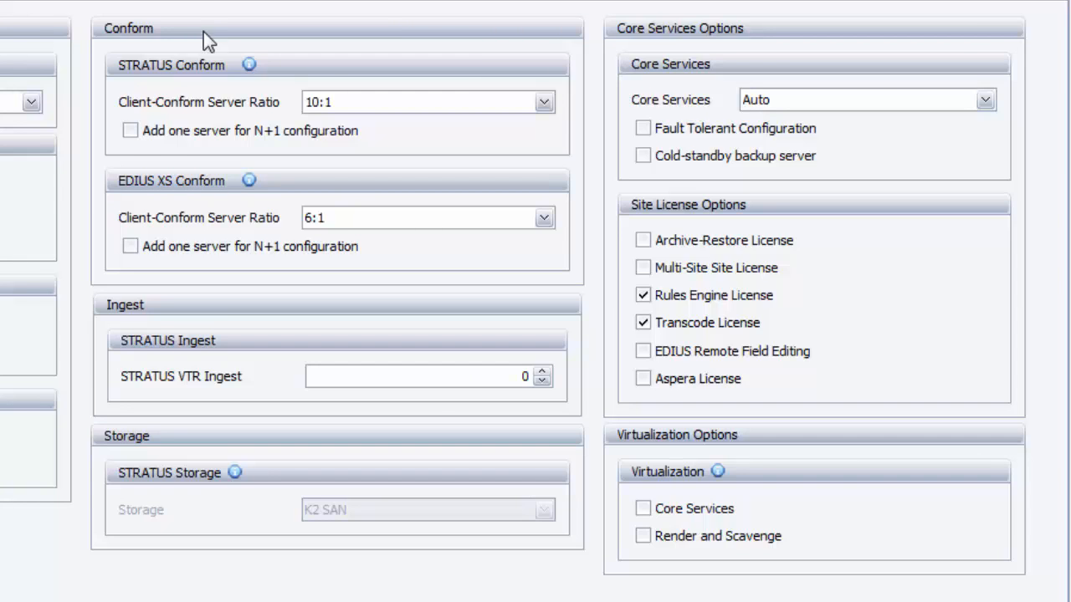
Step: Add an N+1 server to STRATUS Conform with a 6:1 client-conform ratio and set the EDIUS XS Conform ratio to 8:1
left_click(132, 132)
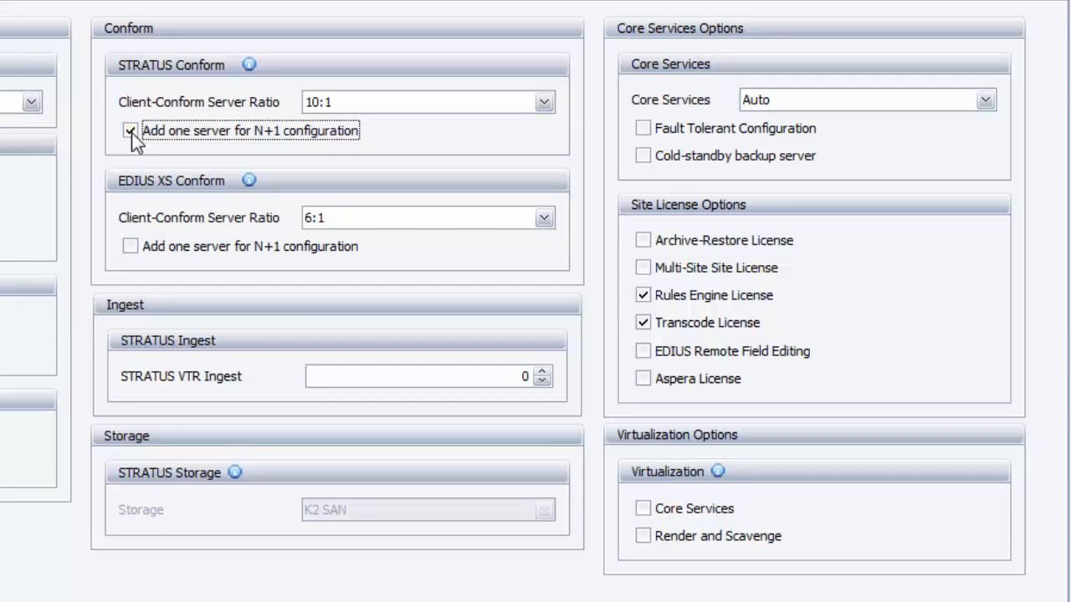
left_click(325, 102)
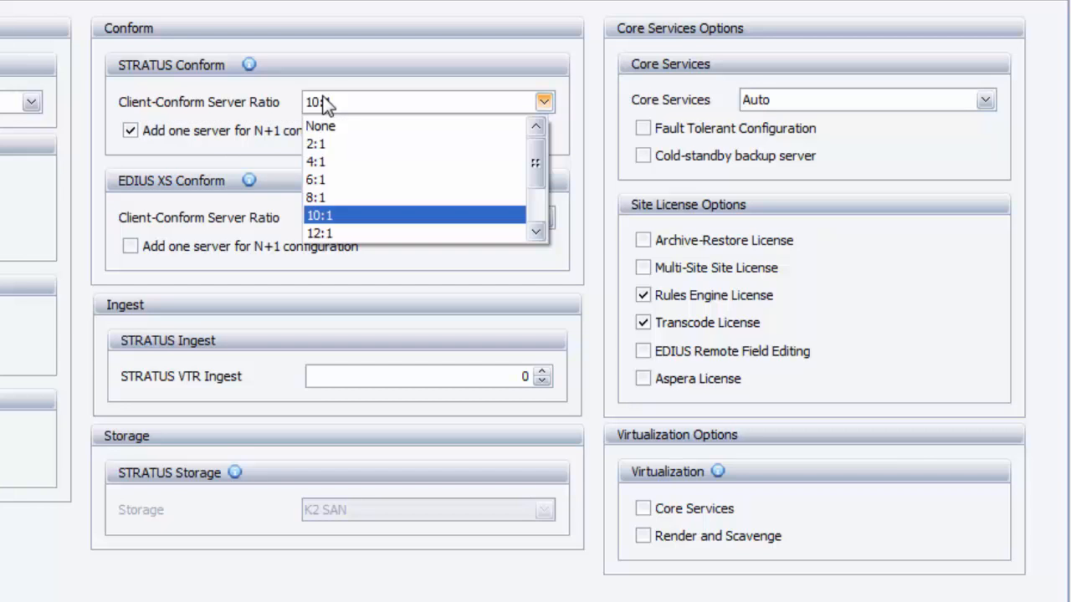
left_click(333, 180)
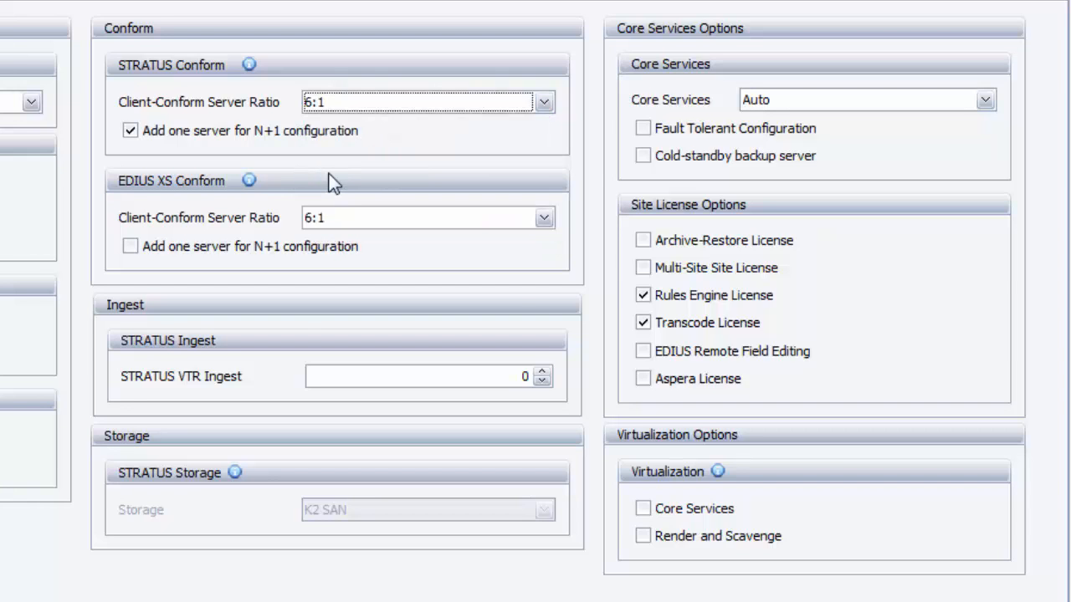
left_click(335, 219)
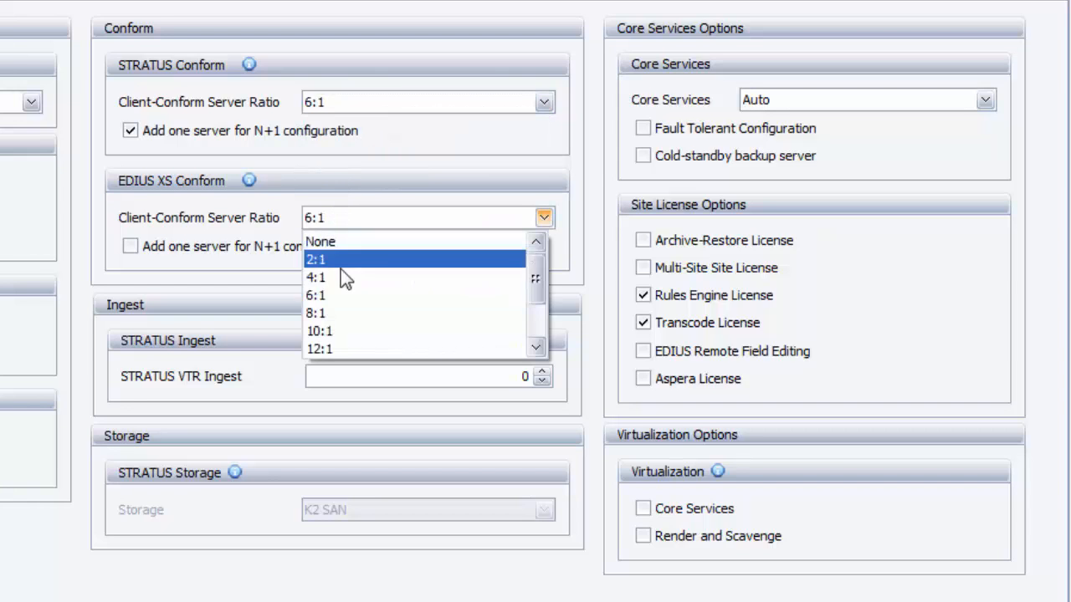
left_click(341, 312)
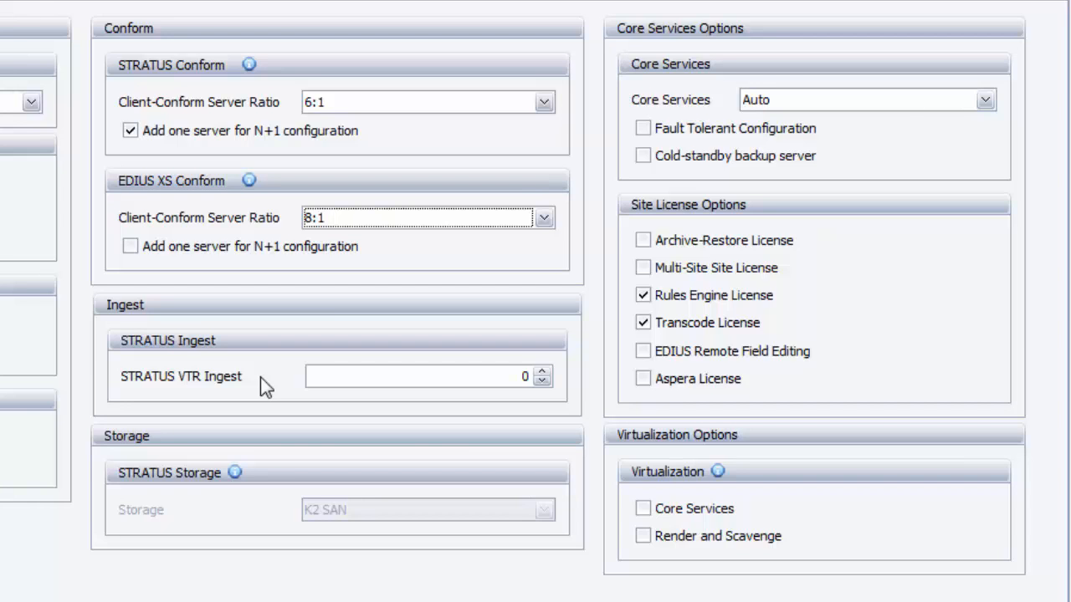
Step: Set the number of STRATUS VTR Ingest to 2
left_click(542, 373)
left_click(542, 373)
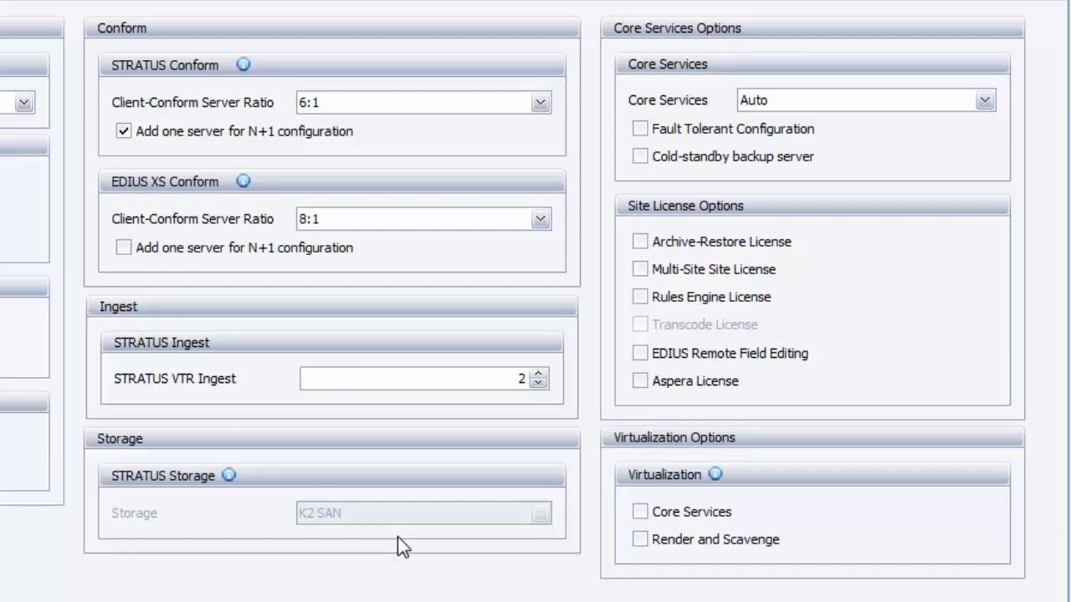
left_click(436, 555)
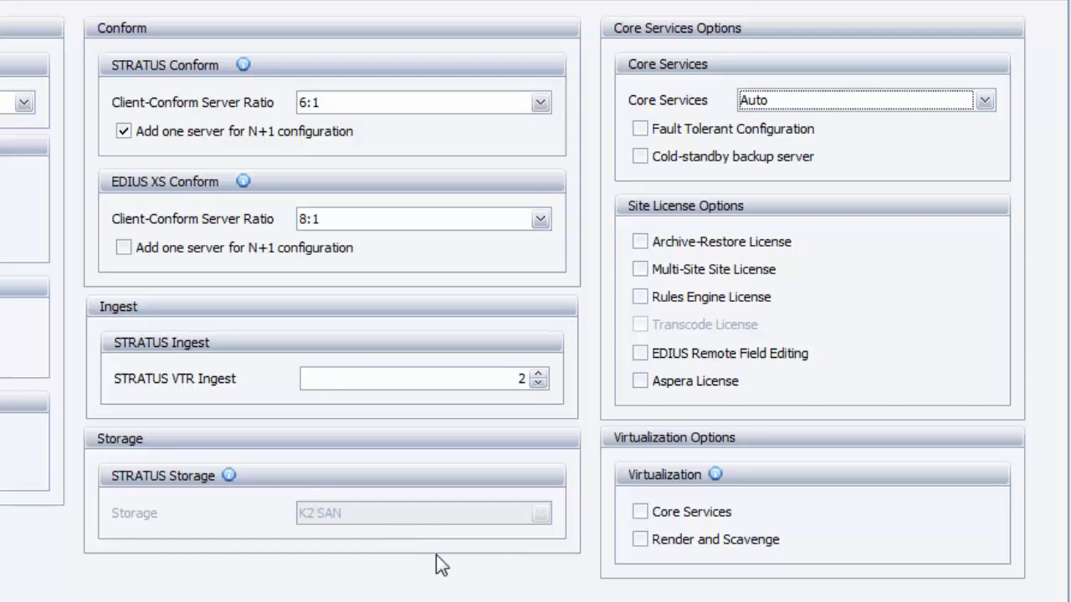
Step: Try Express core services with K2 Distributed Client(s) as the STRATUS storage
left_click(837, 101)
left_click(810, 144)
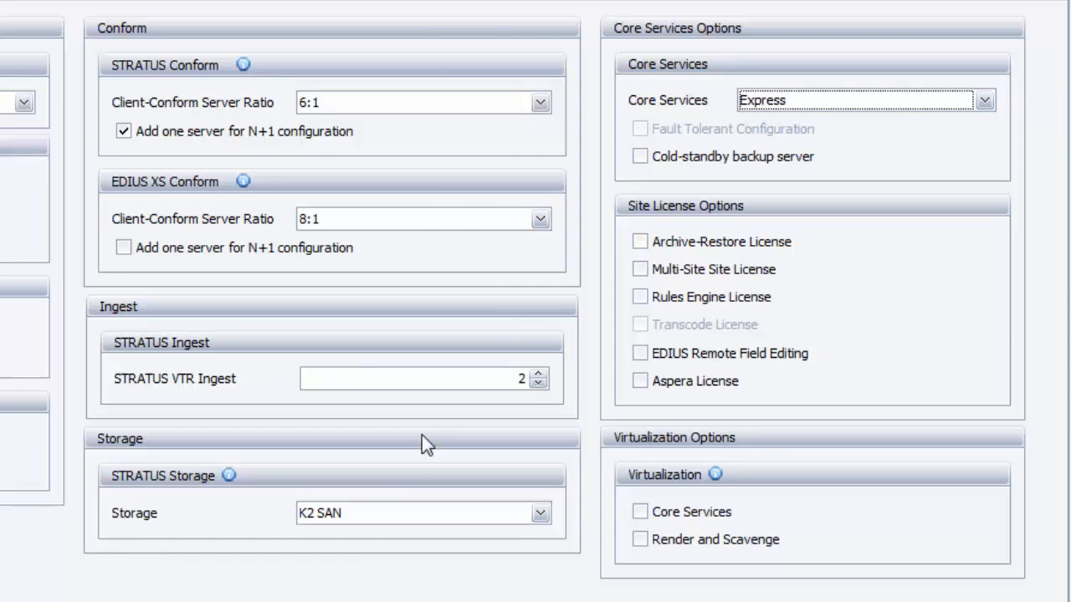
left_click(375, 516)
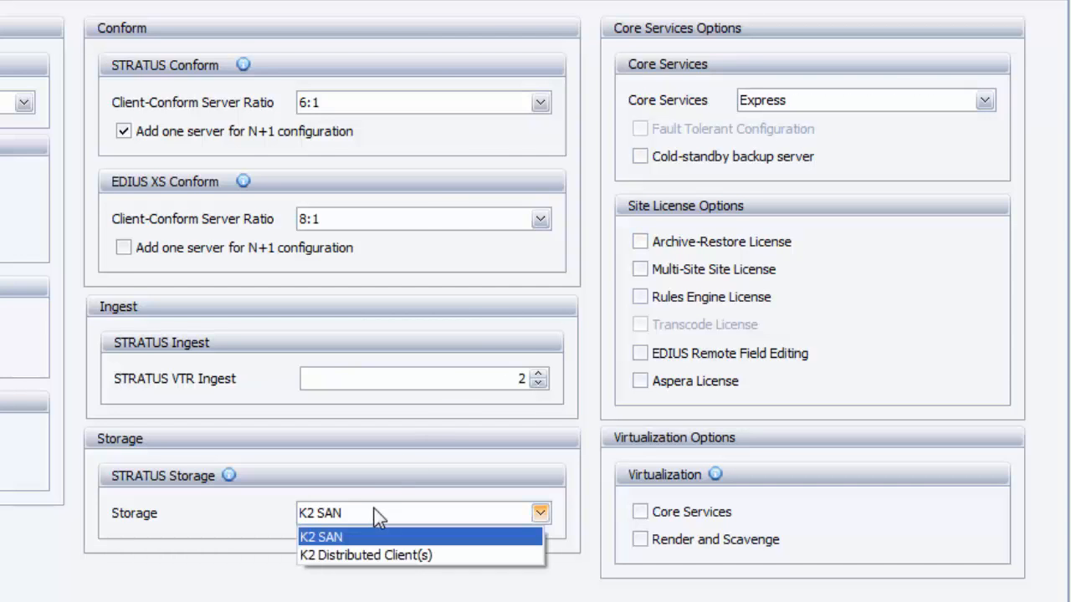
left_click(373, 555)
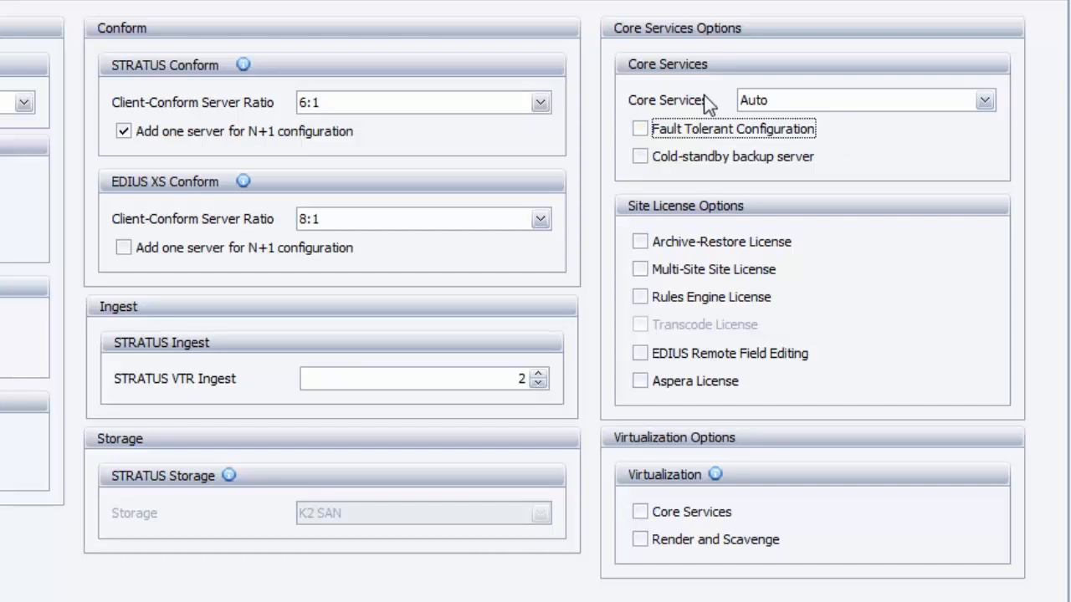
Step: Enable the cold-standby backup server for core services, leaving the fault tolerant configuration off
left_click(640, 131)
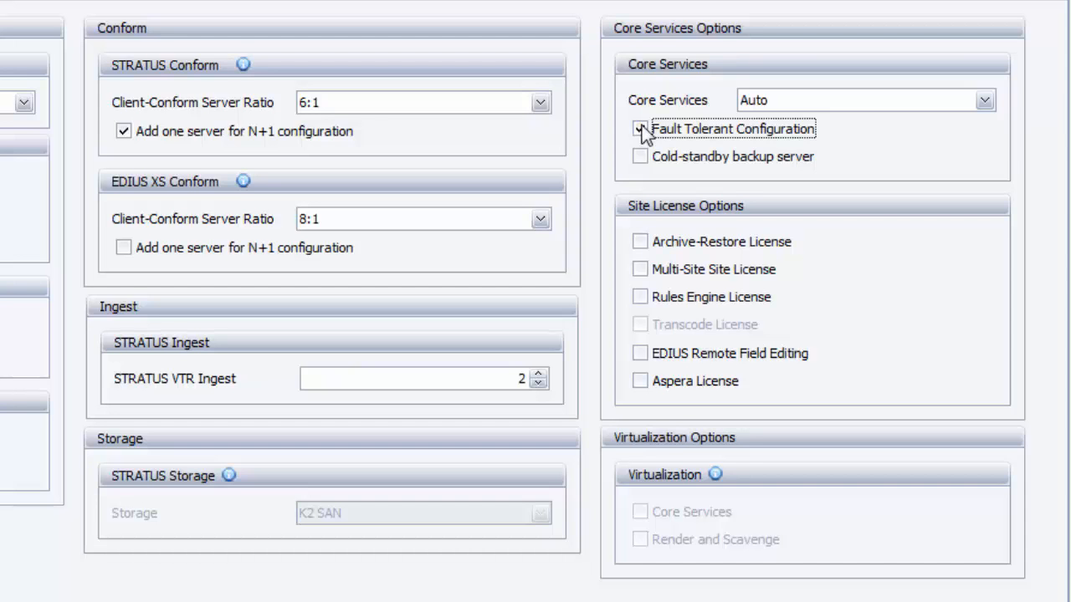
left_click(640, 130)
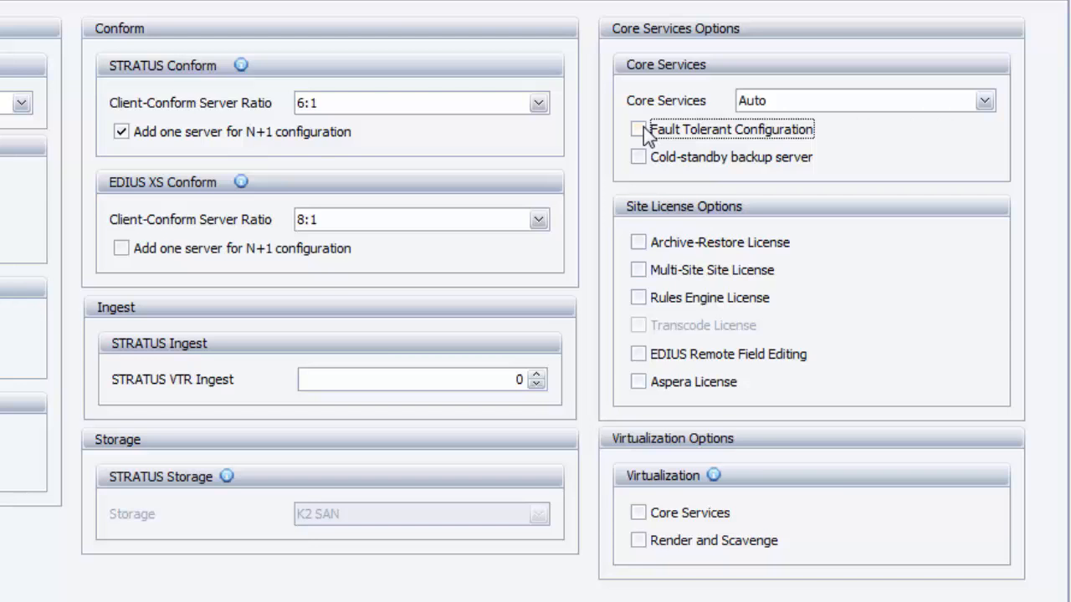
left_click(638, 158)
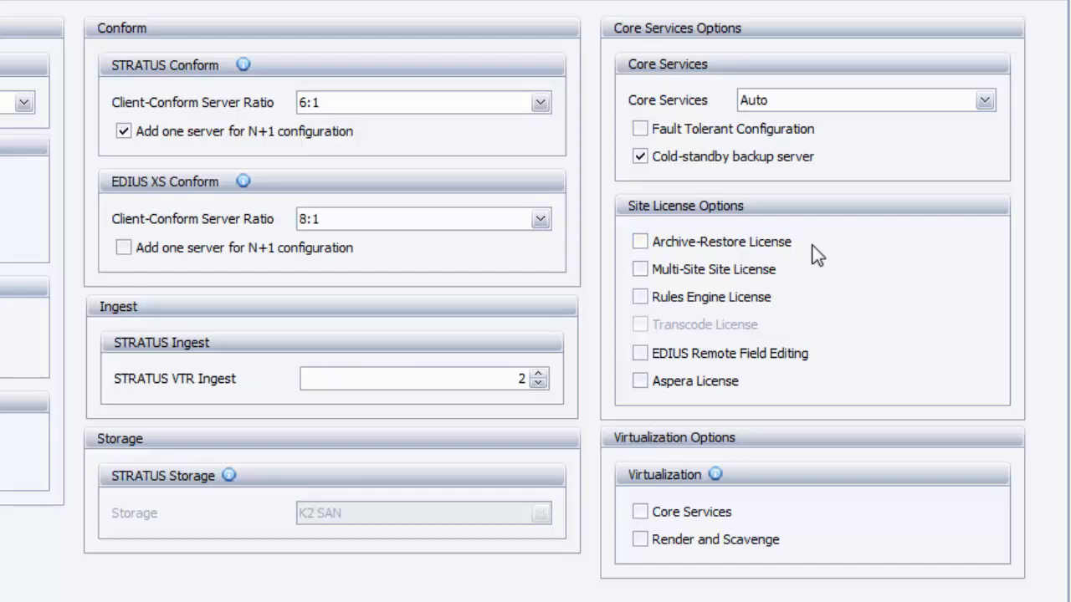
Step: Add the Rules Engine and Transcode licenses to the site license options
left_click(687, 294)
mouse_move(684, 324)
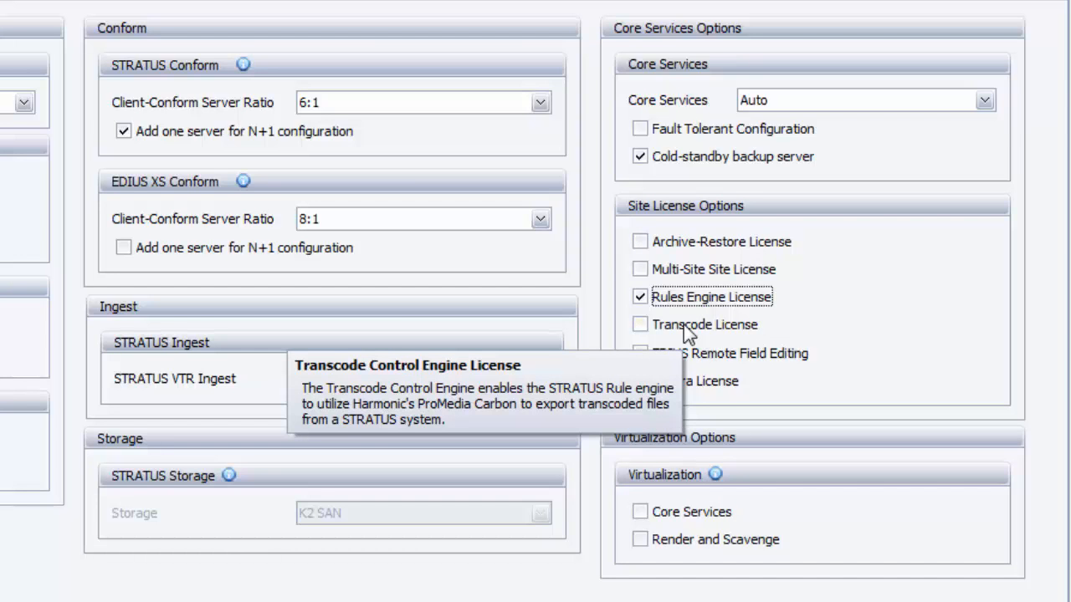
left_click(683, 324)
Step: Enable virtualization for Core Services and for Render and Scavenge
left_click(810, 509)
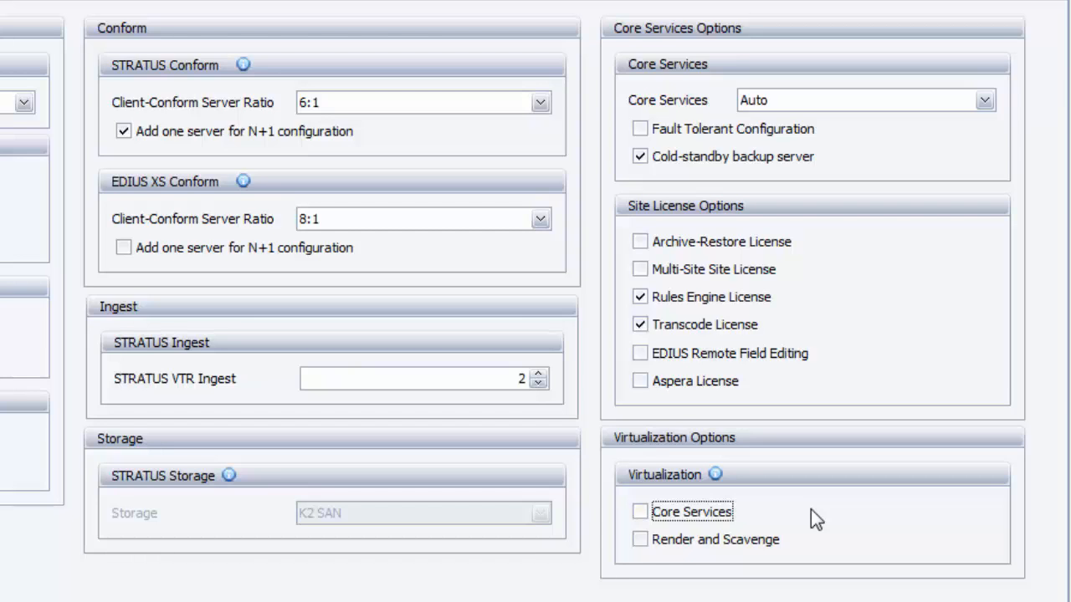
left_click(715, 512)
left_click(715, 540)
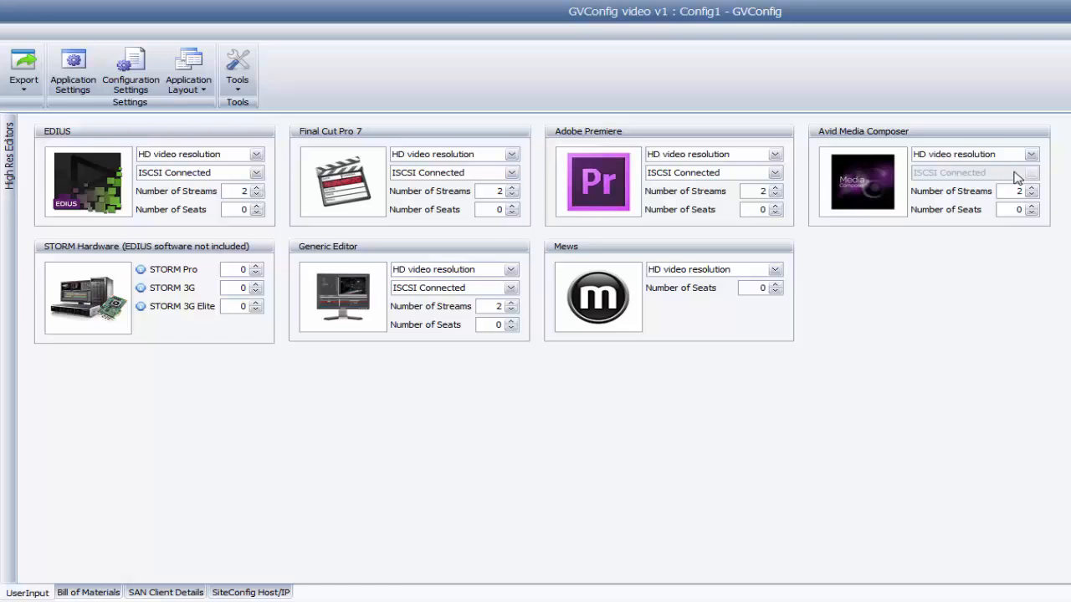
Step: Configure the EDIUS high-resolution editors with 2 seats, 3 streams, HD video resolution and ISCSI connection
left_click(257, 206)
left_click(257, 206)
left_click(194, 157)
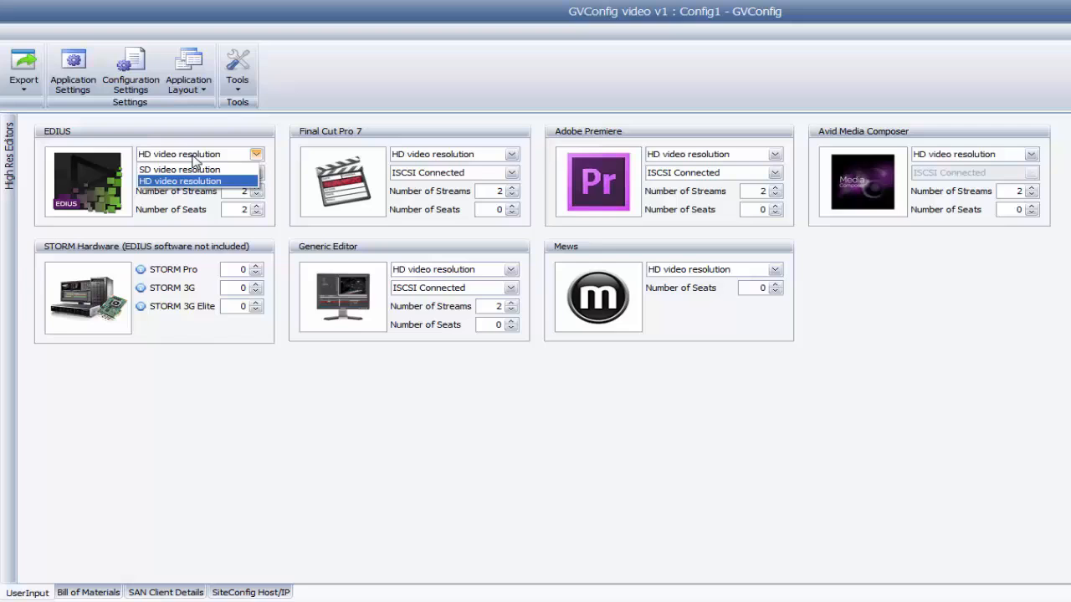
left_click(194, 159)
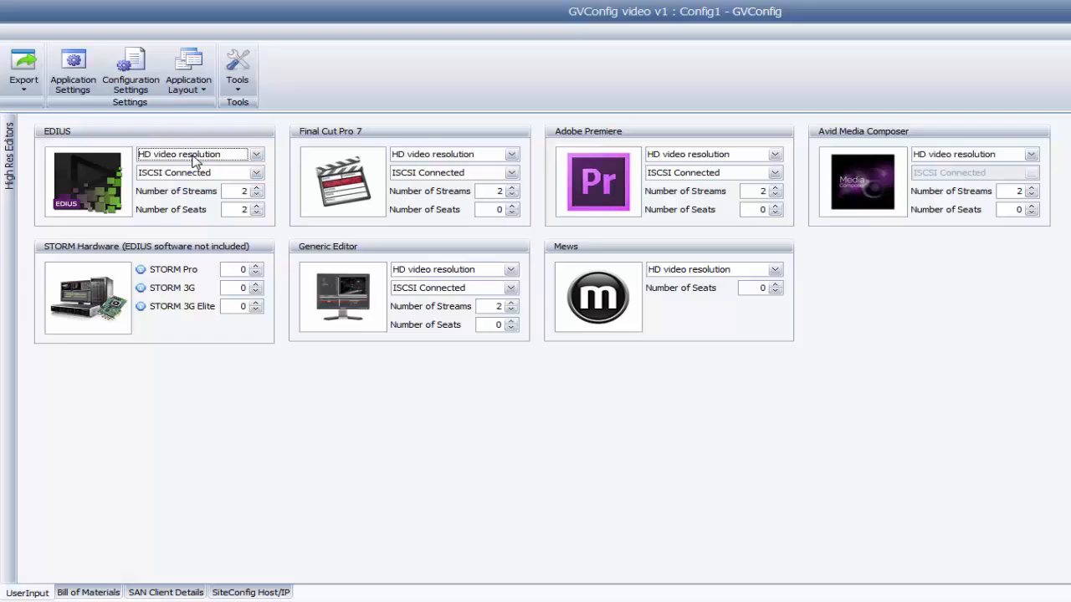
left_click(257, 192)
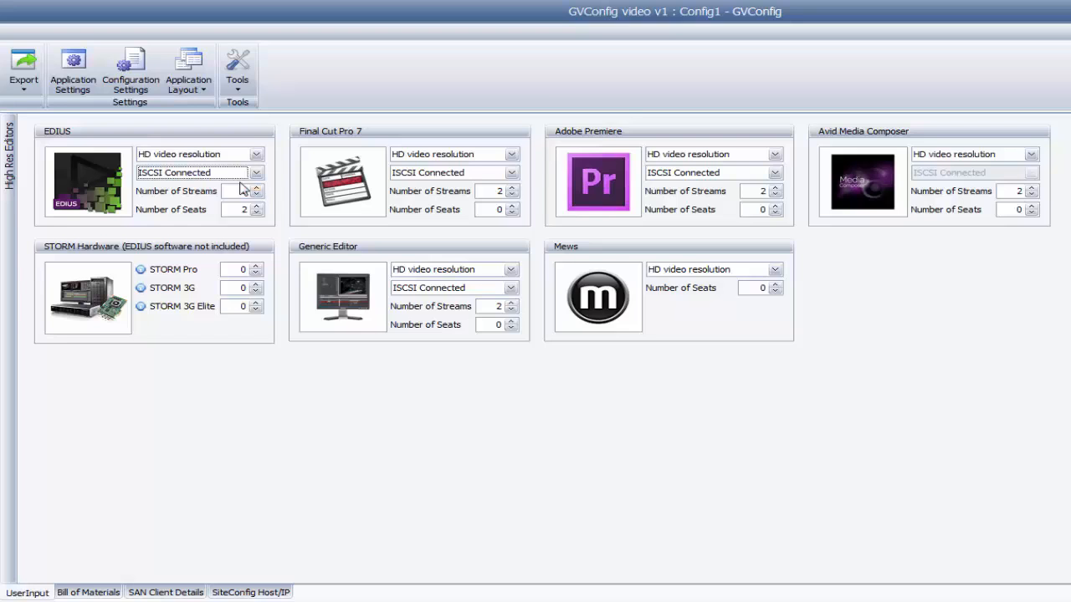
left_click(202, 174)
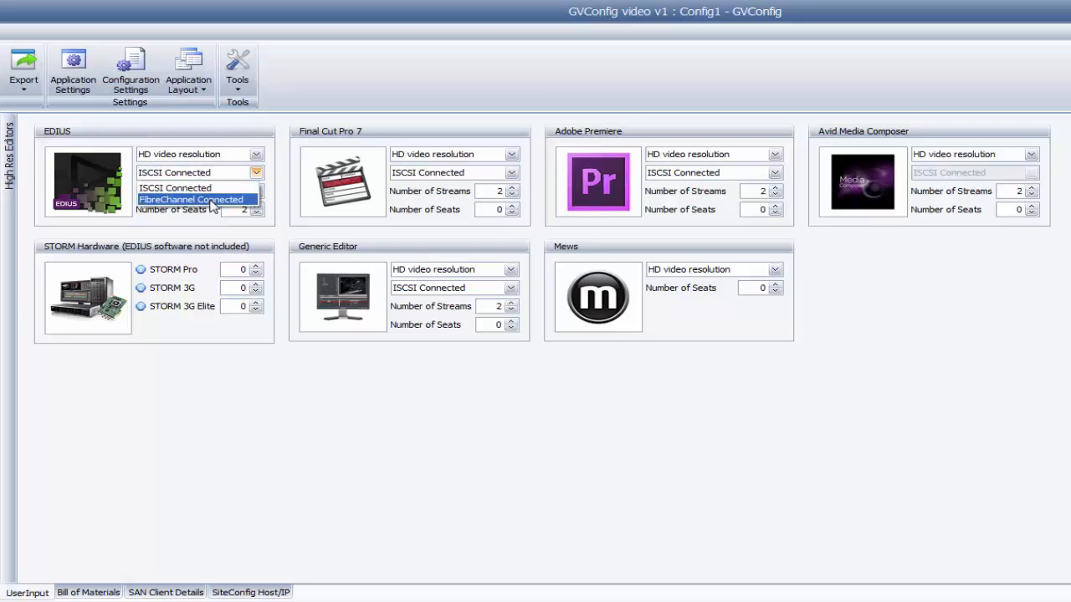
left_click(205, 188)
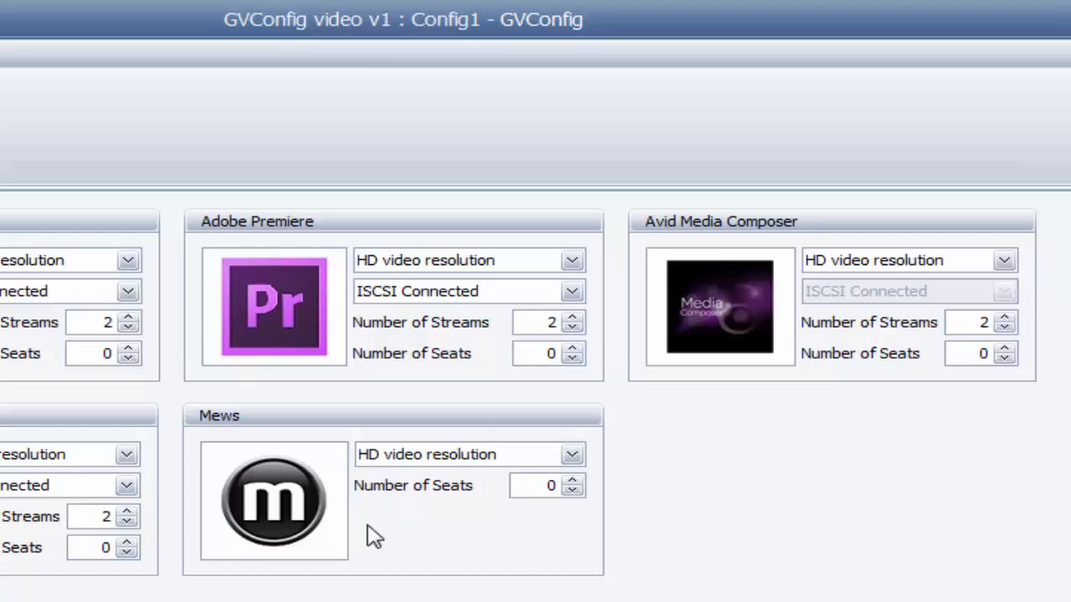
Step: Set the number of Mews seats to 3
left_click(574, 481)
left_click(574, 481)
left_click(574, 481)
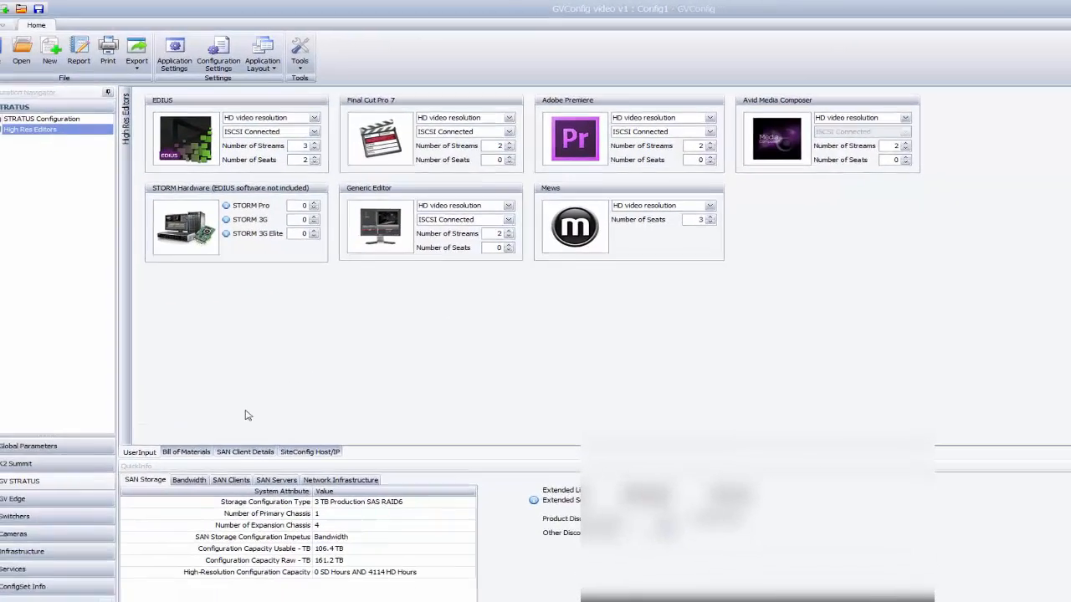
Step: Open the bill of materials and examine the K2 Summit, monitoring, STRATUS Mews and K2 SAN storage items
left_click(102, 594)
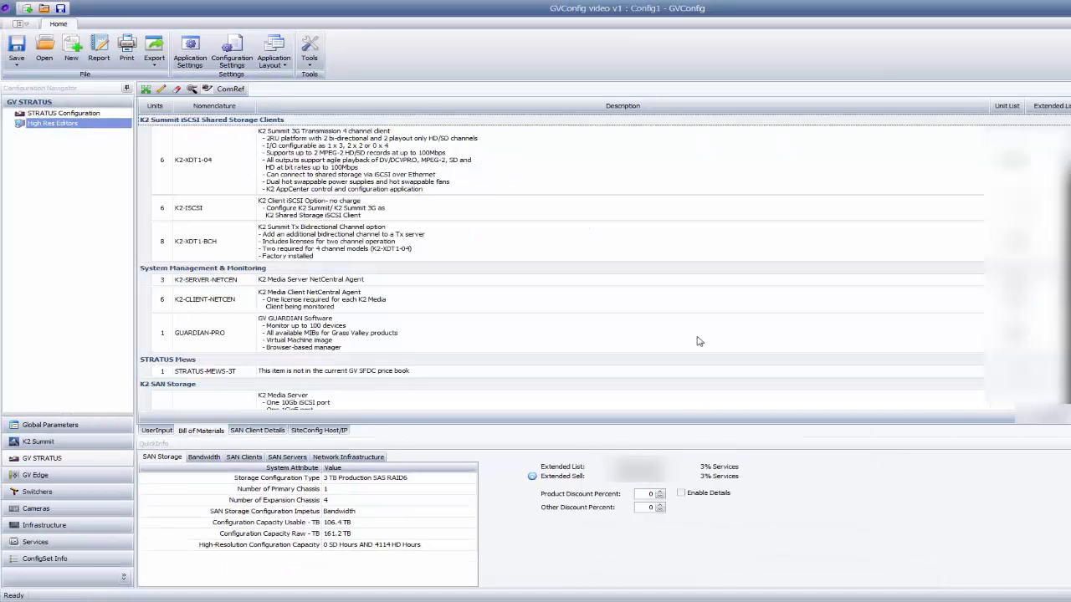
scroll(602, 263, "down", 4)
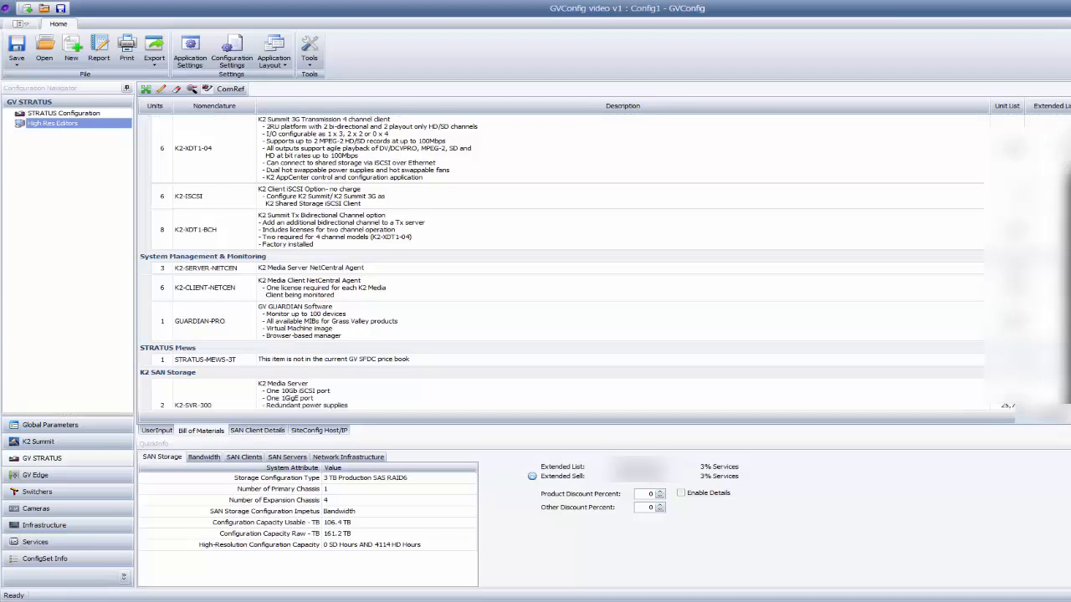
scroll(602, 264, "down", 2)
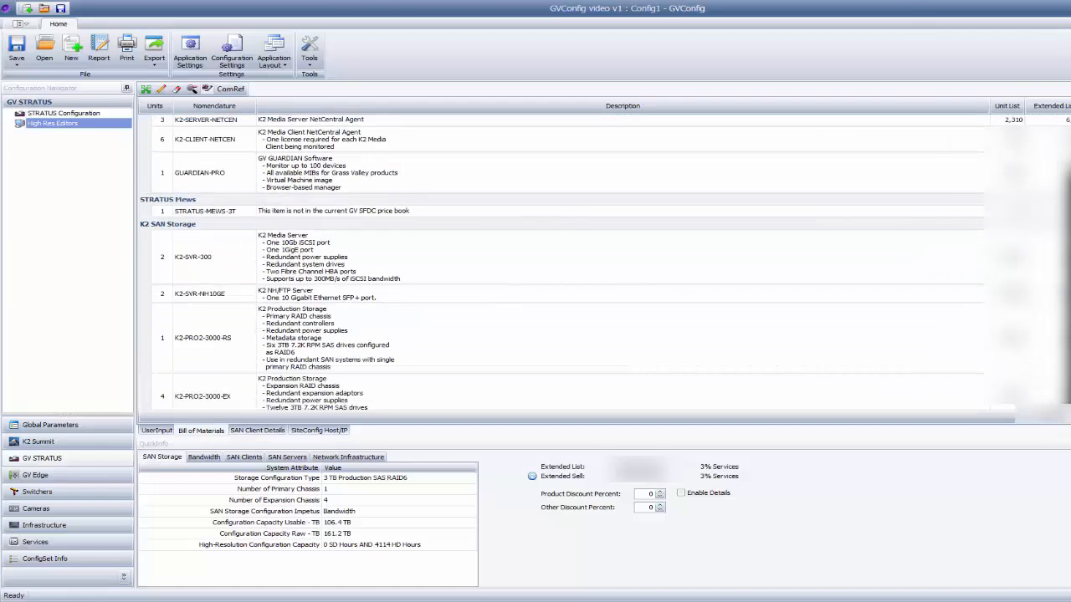